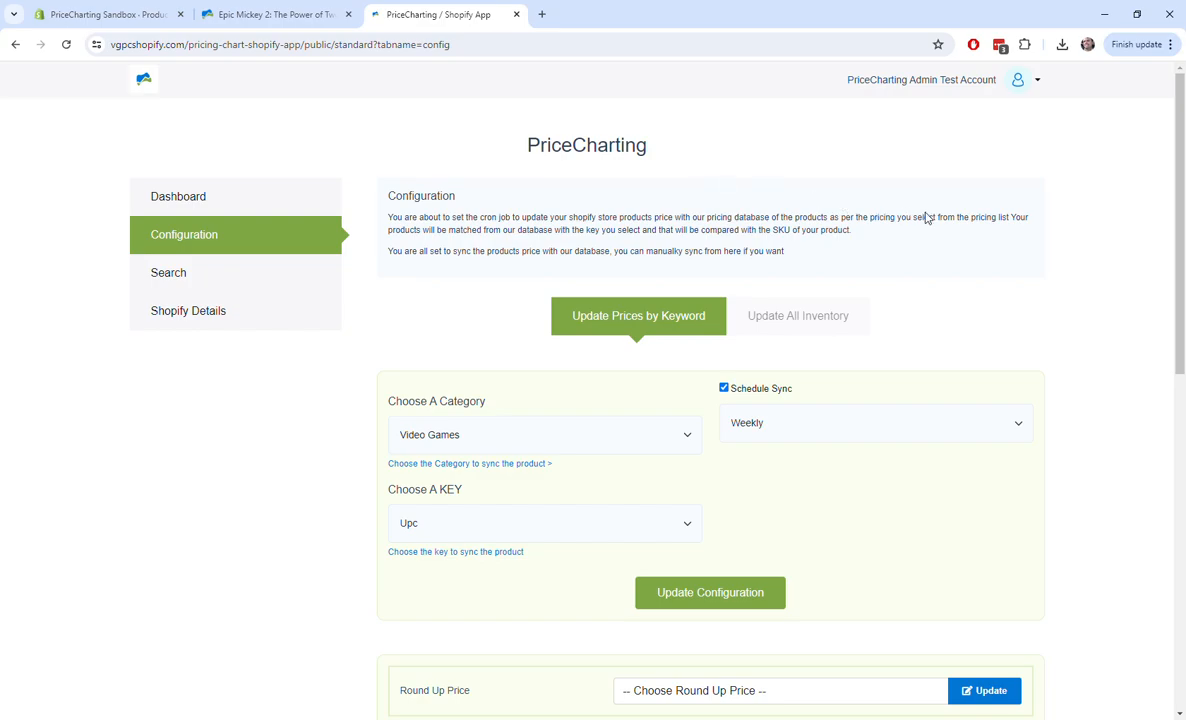
Review the category, sync schedule and matching key options in the default price update configuration
scroll(926, 218, "down", 3)
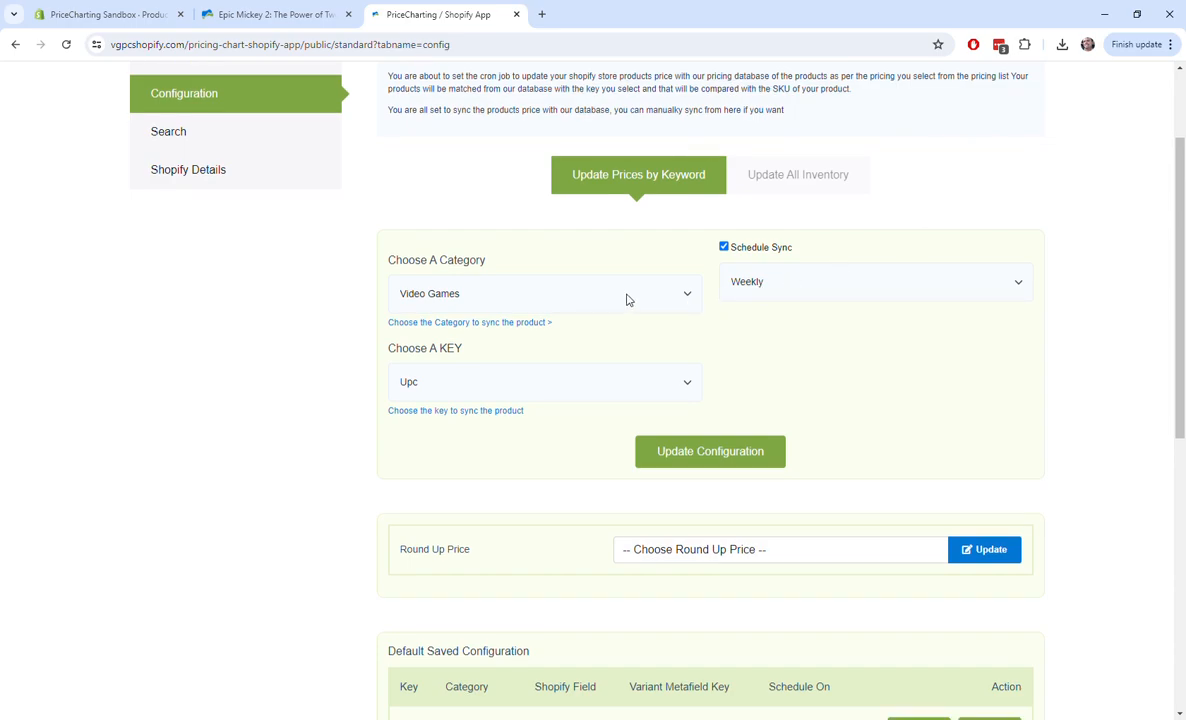
left_click(577, 302)
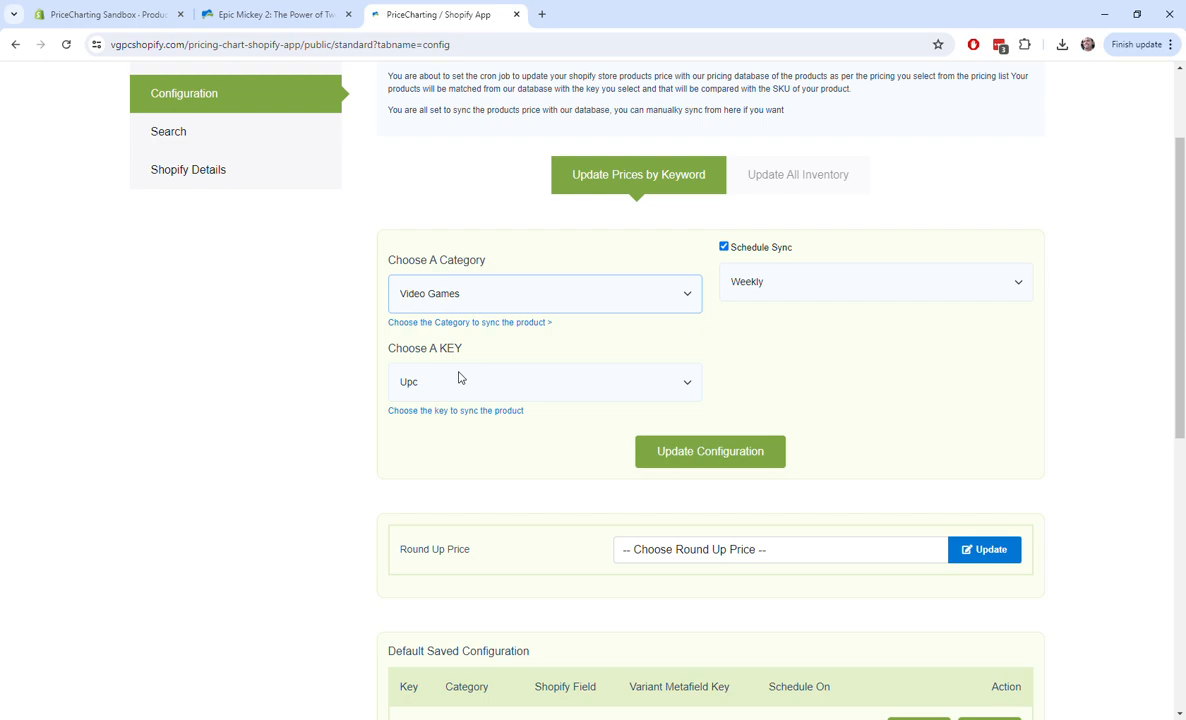
left_click(769, 286)
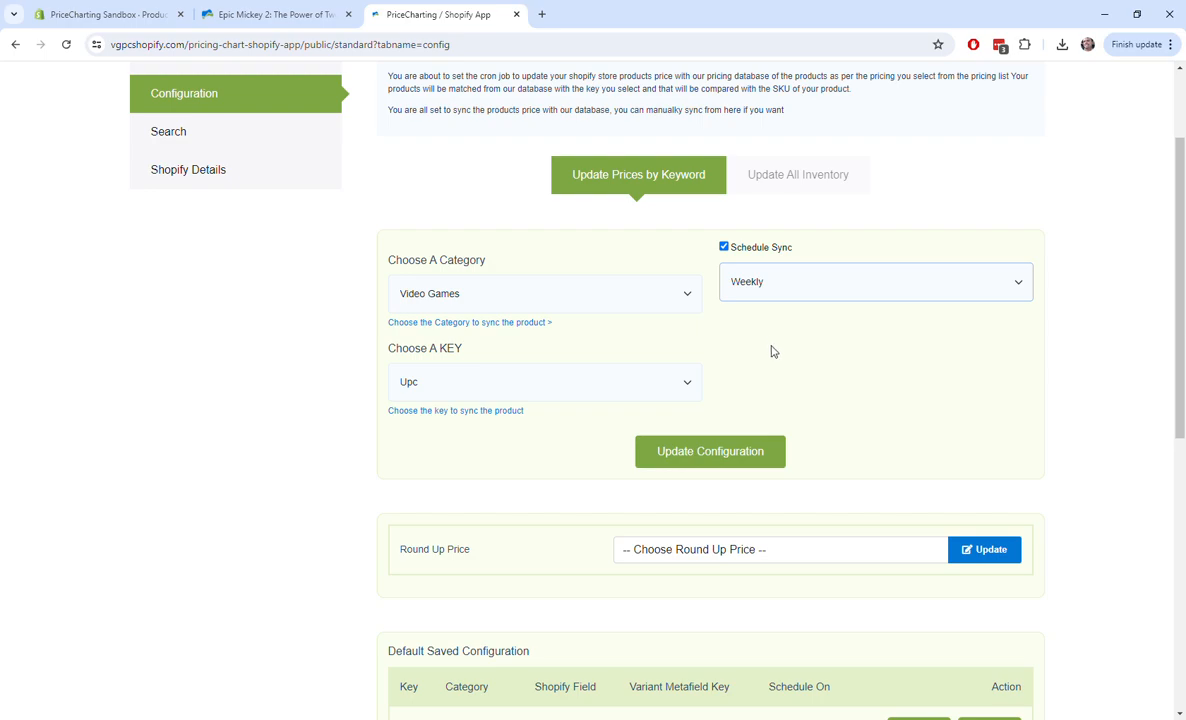
left_click(828, 384)
left_click(677, 386)
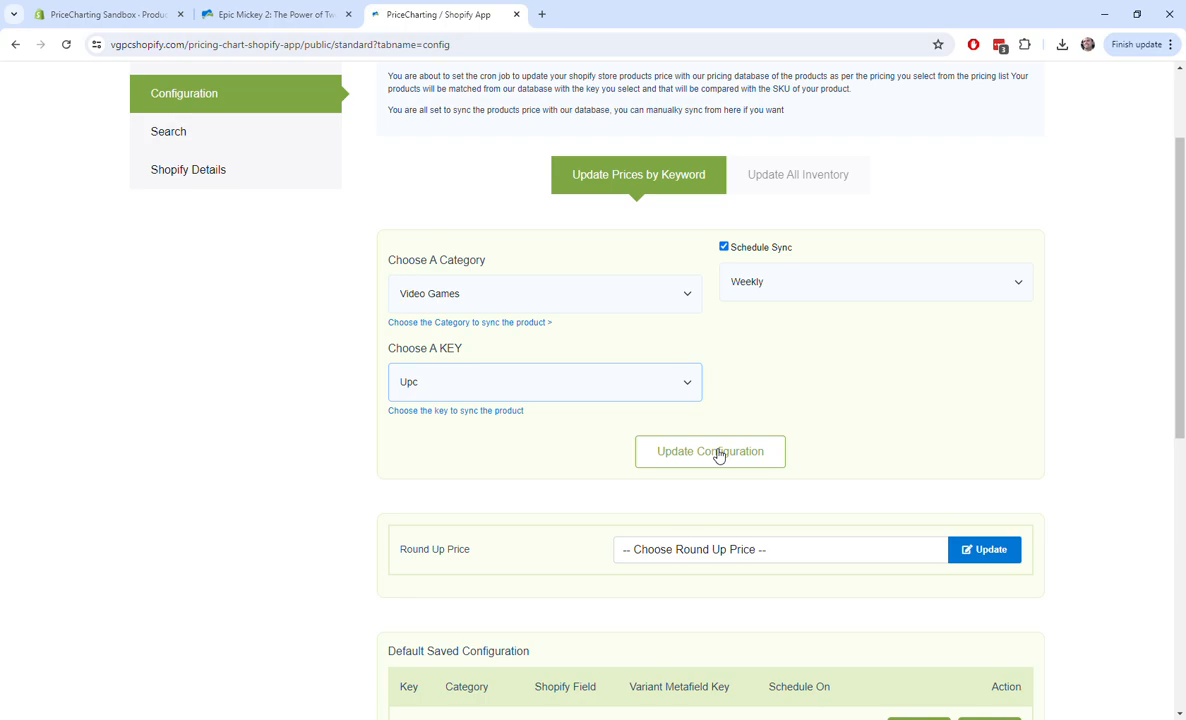
scroll(850, 376, "down", 3)
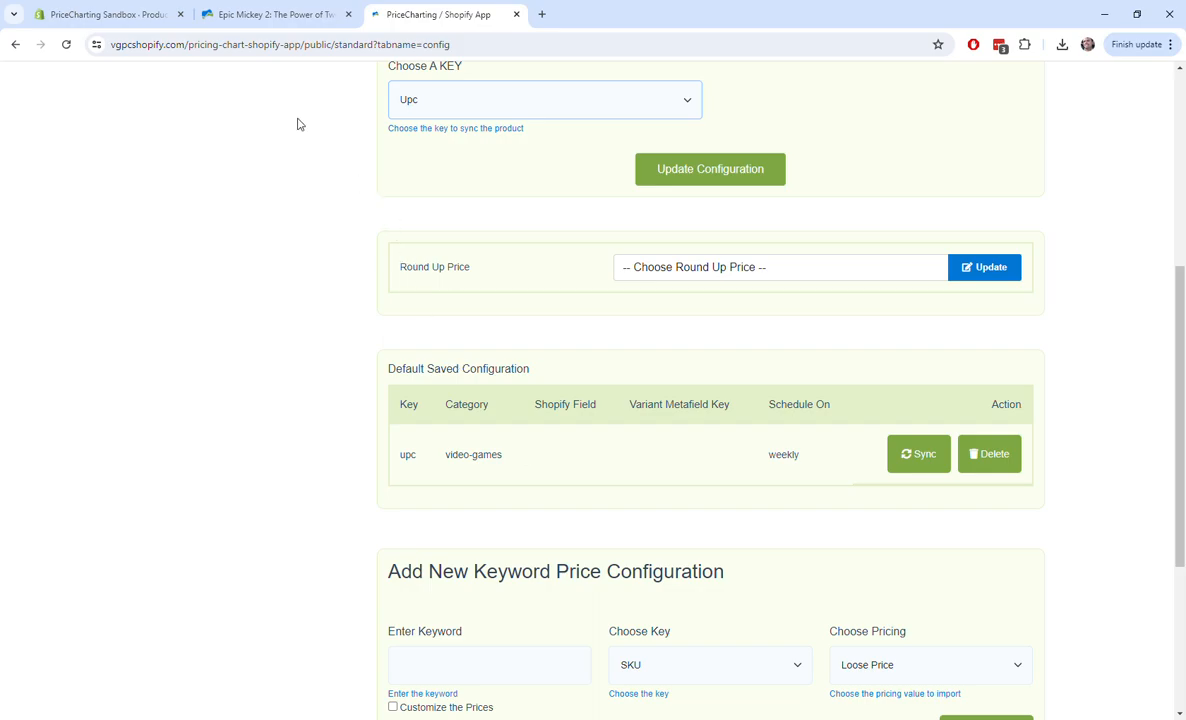
Copy the barcode of the Epic Mickey 2 Vita Brand New product from its Shopify admin page
left_click(116, 16)
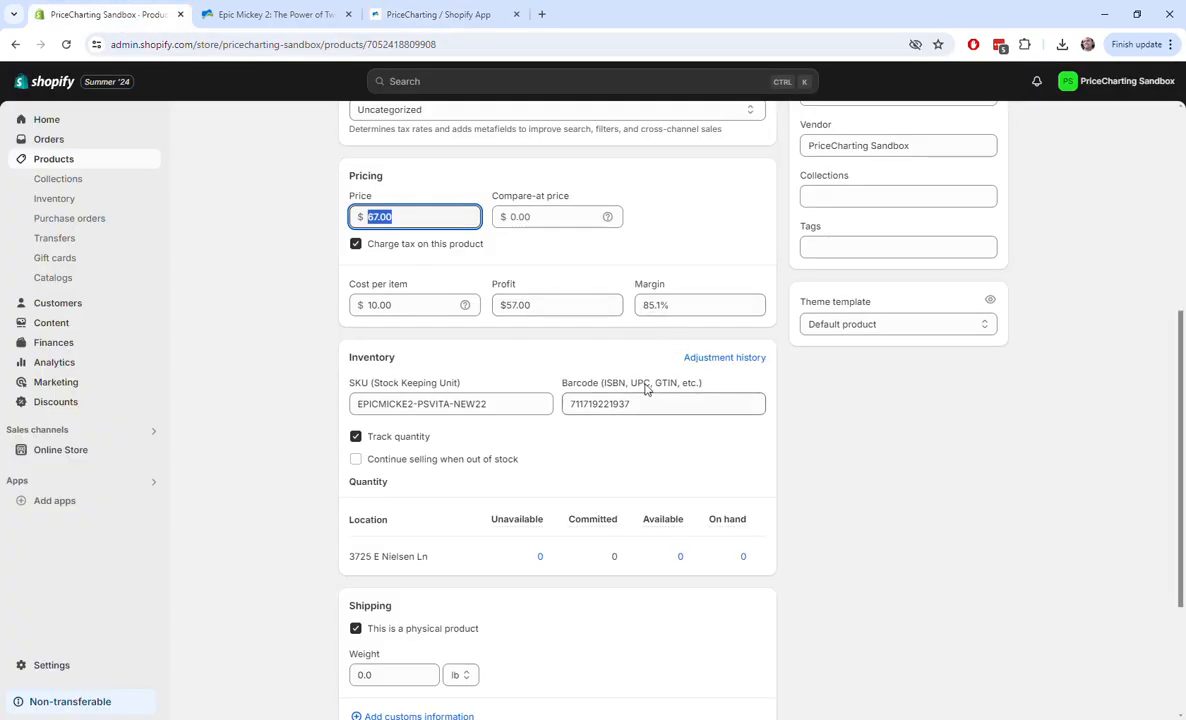
double_click(617, 403)
scroll(617, 408, "up", 5)
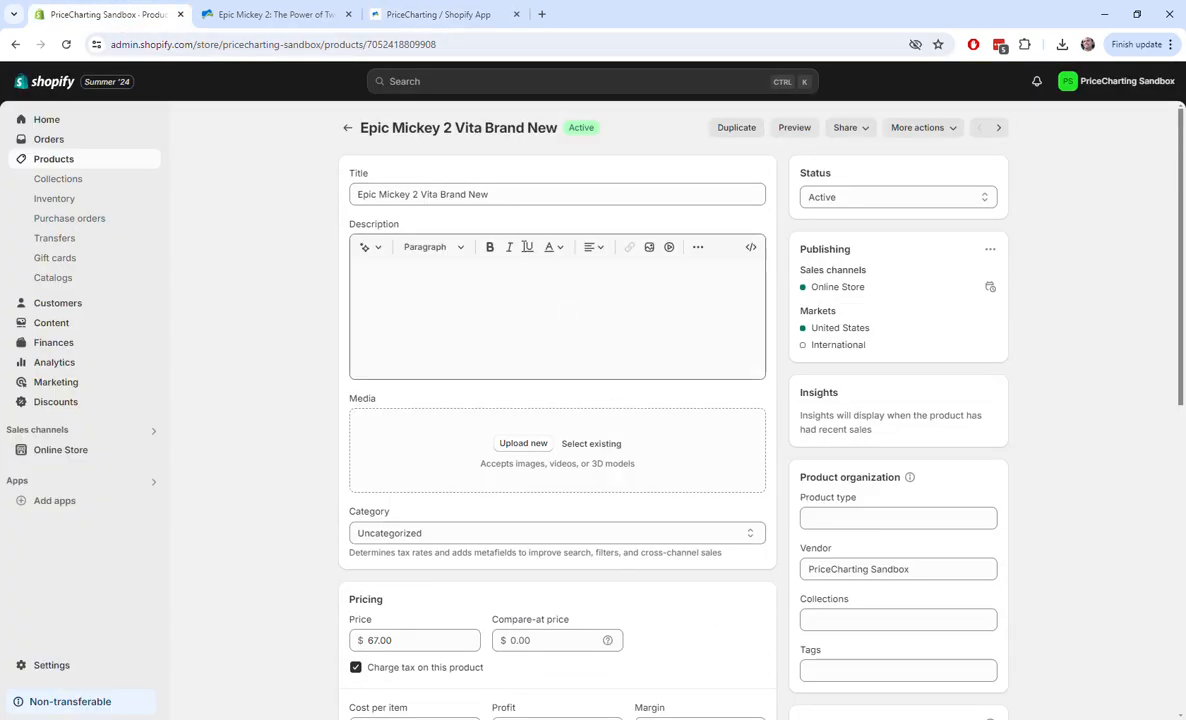
scroll(585, 291, "down", 5)
left_click(588, 262)
double_click(592, 262)
key("ctrl+c")
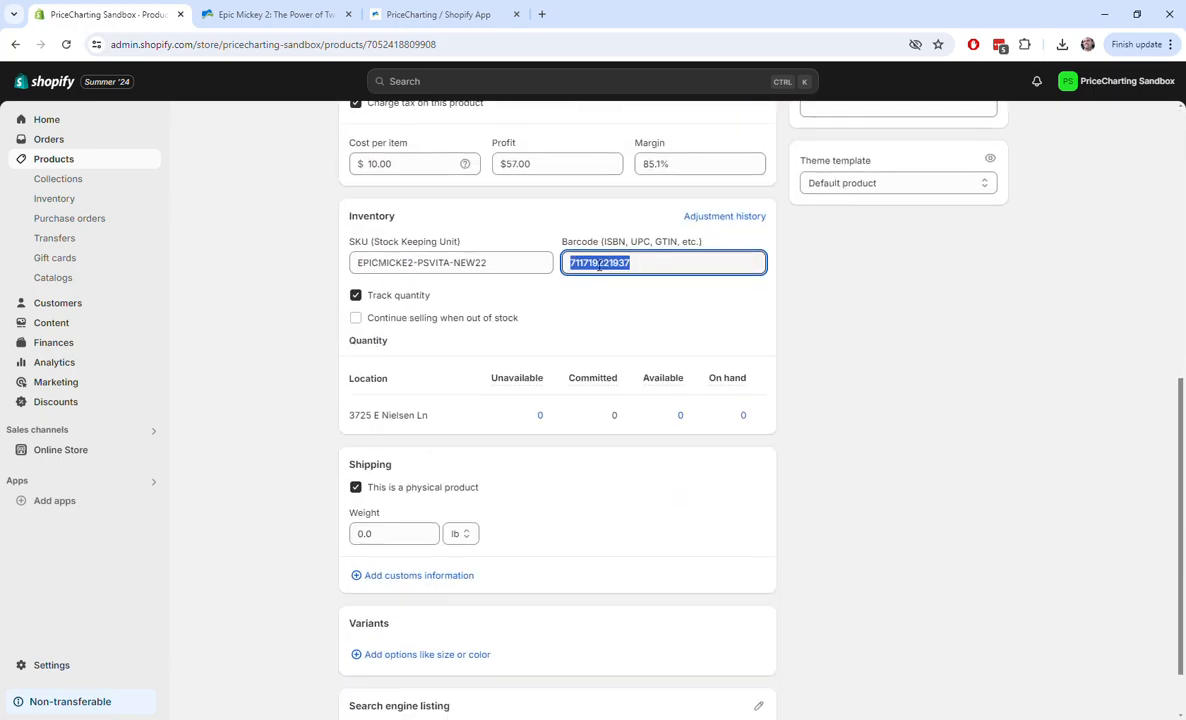
left_click(305, 20)
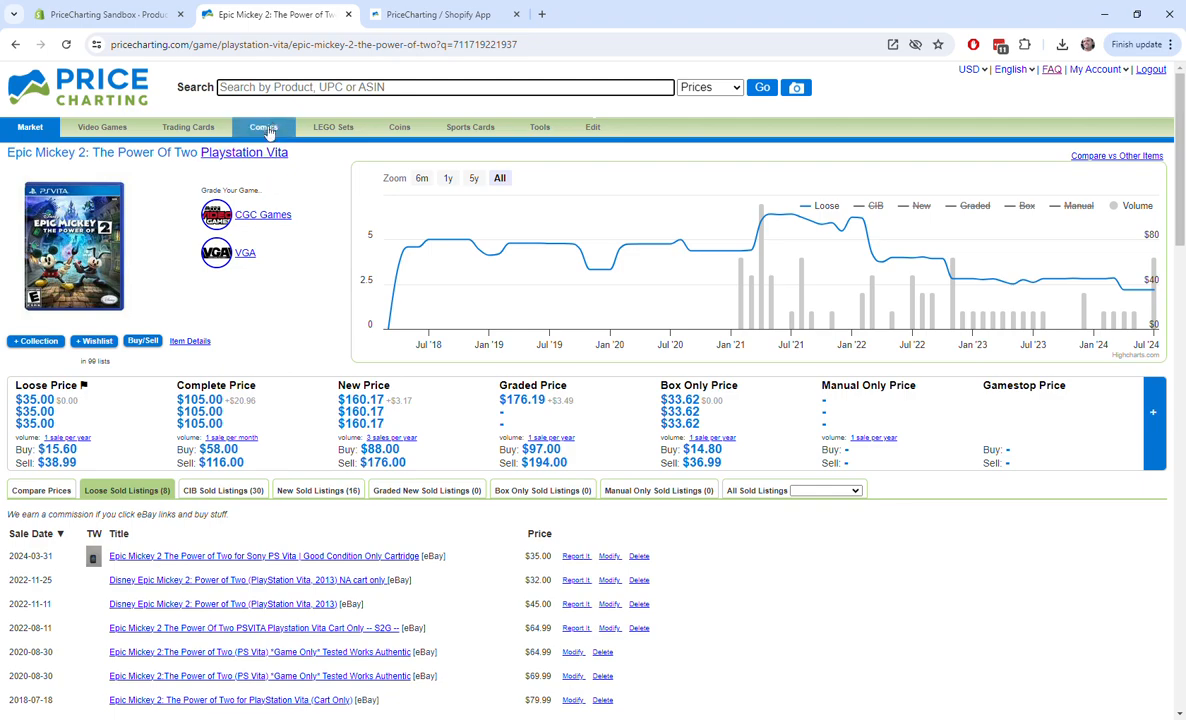
left_click(268, 92)
key("ctrl+v")
key("Return")
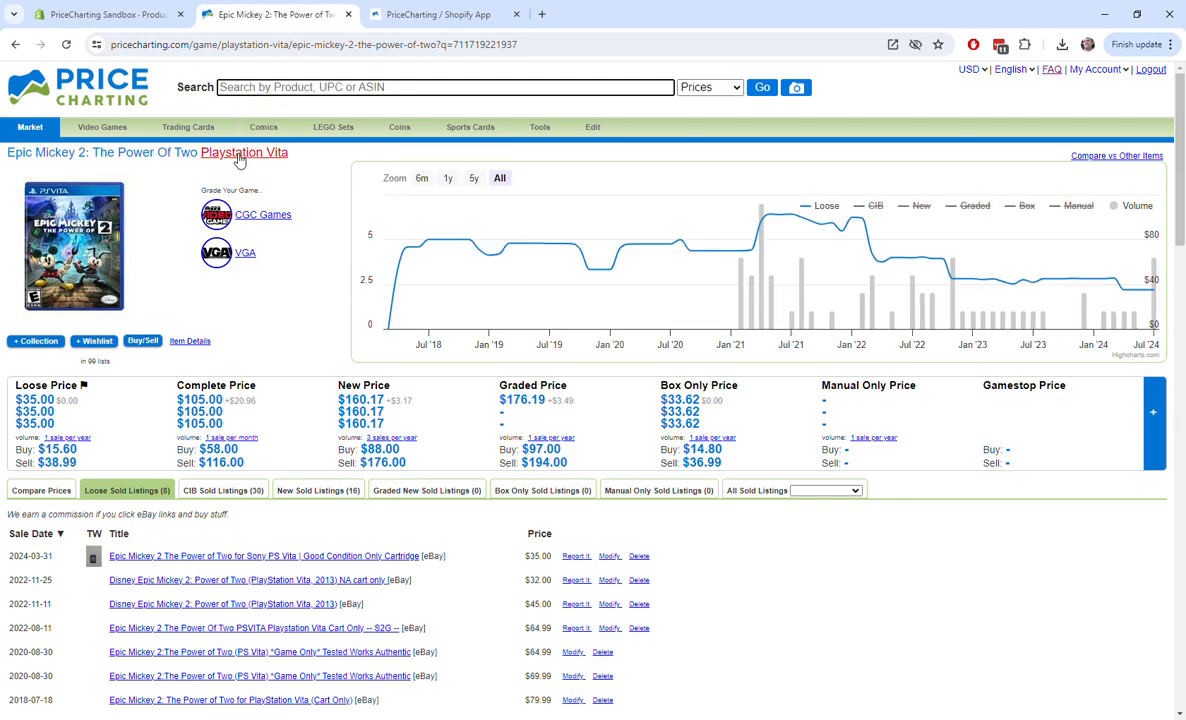
Return to the PriceCharting Shopify app and activate the keyword field under Add New Keyword Price Configuration
left_click(439, 15)
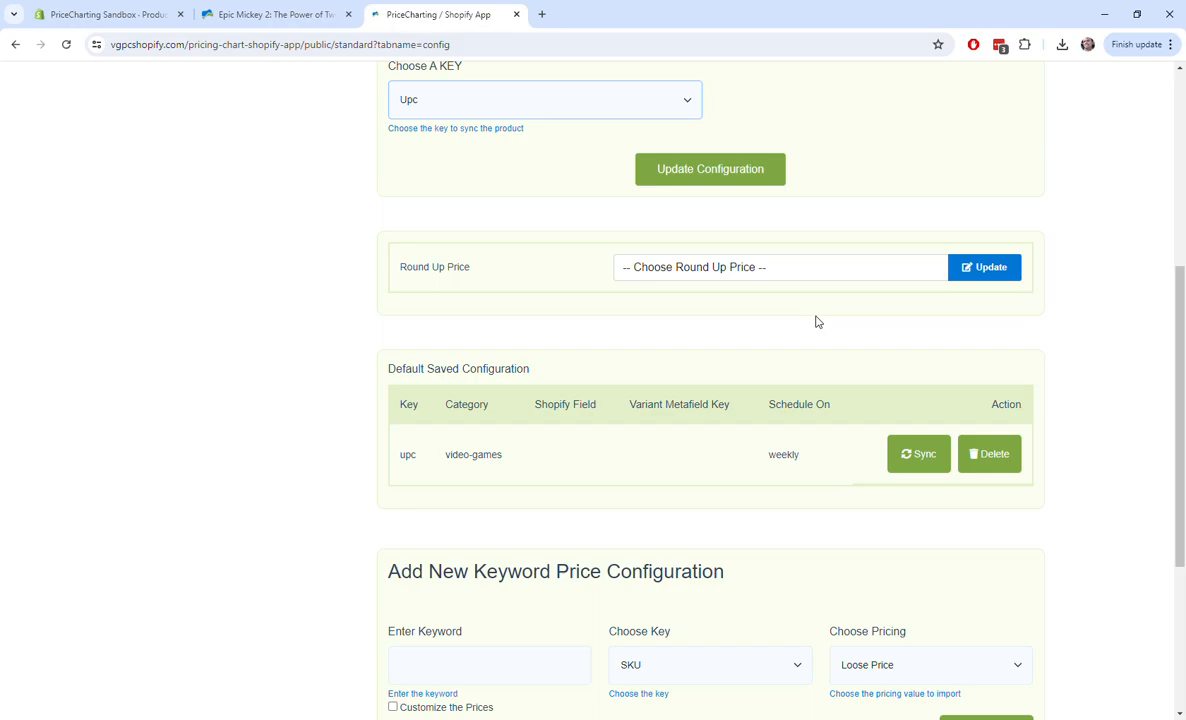
scroll(852, 330, "down", 2)
scroll(852, 333, "down", 1)
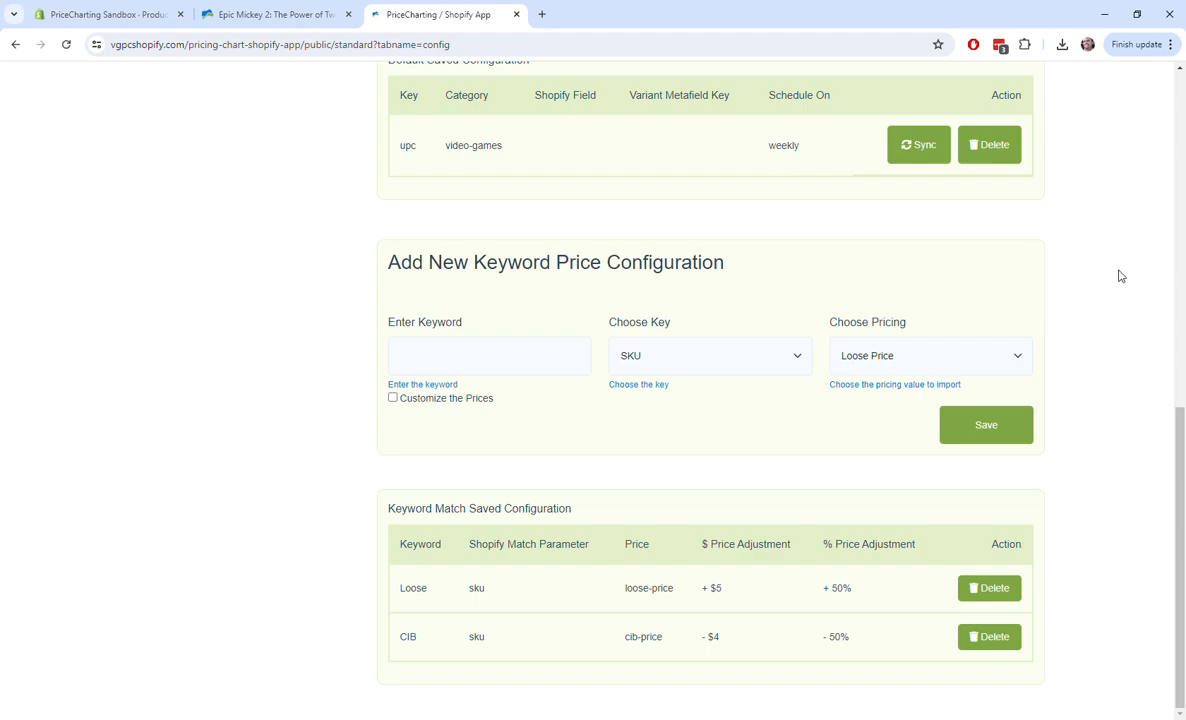
left_click(483, 364)
left_click(490, 308)
left_click(504, 354)
left_click(491, 316)
left_click(463, 363)
Examine the title, game, console and condition parts of the Epic Mickey 2 product's SKU in Shopify admin
left_click(140, 15)
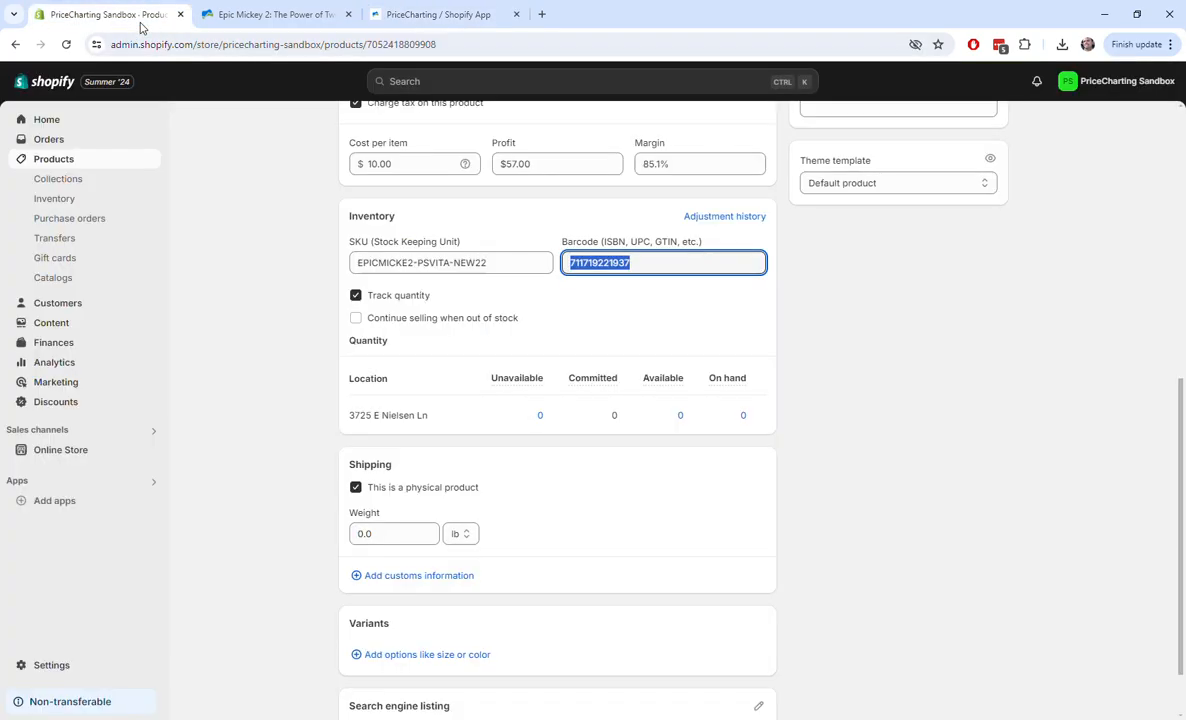
scroll(551, 318, "up", 6)
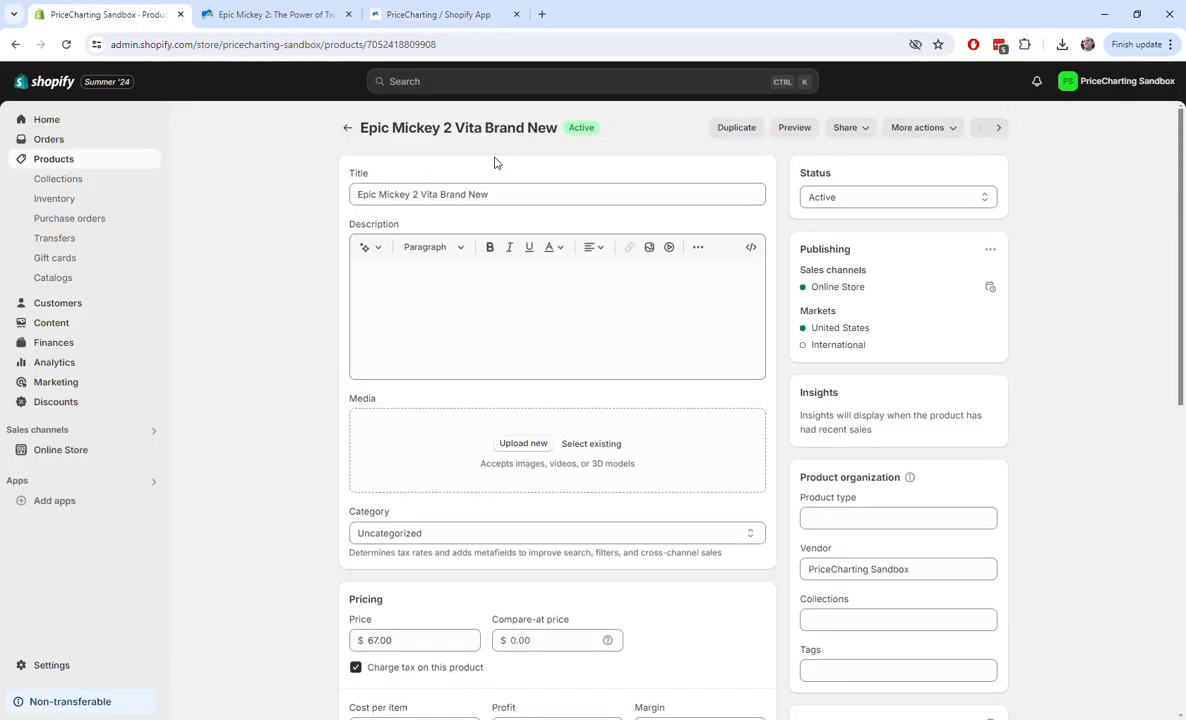
scroll(509, 170, "down", 4)
scroll(463, 487, "down", 2)
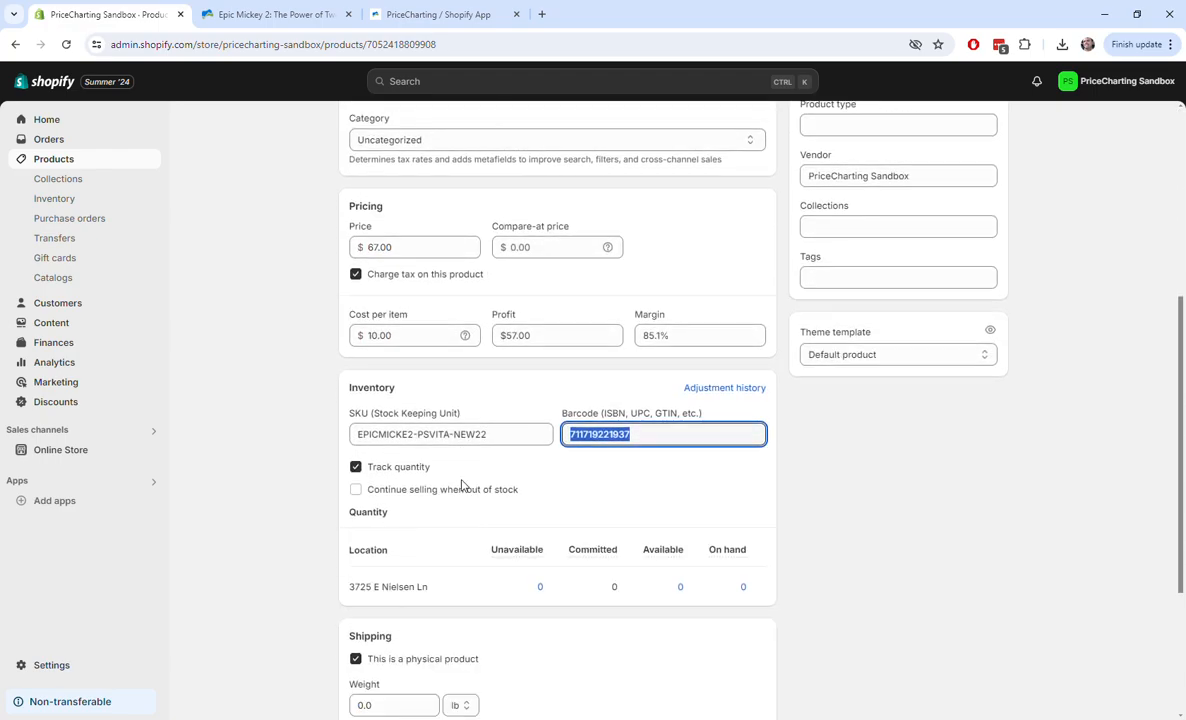
double_click(469, 404)
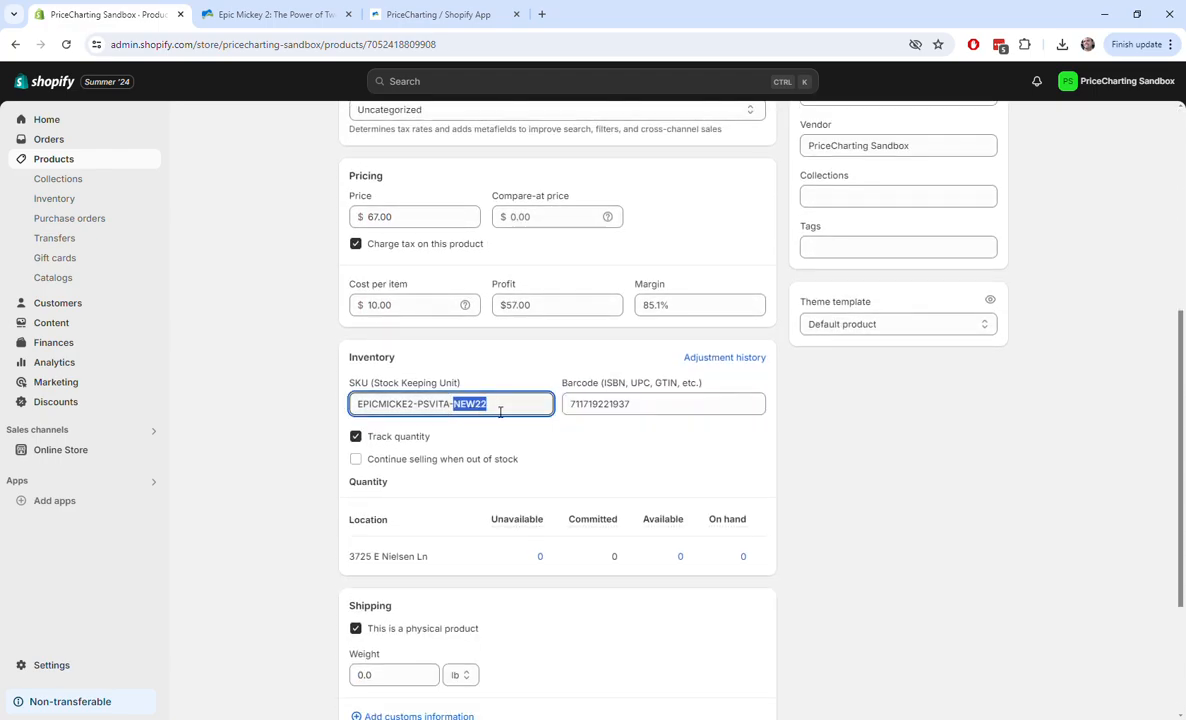
left_click(487, 407)
double_click(474, 406)
left_click(366, 404)
double_click(372, 404)
double_click(435, 404)
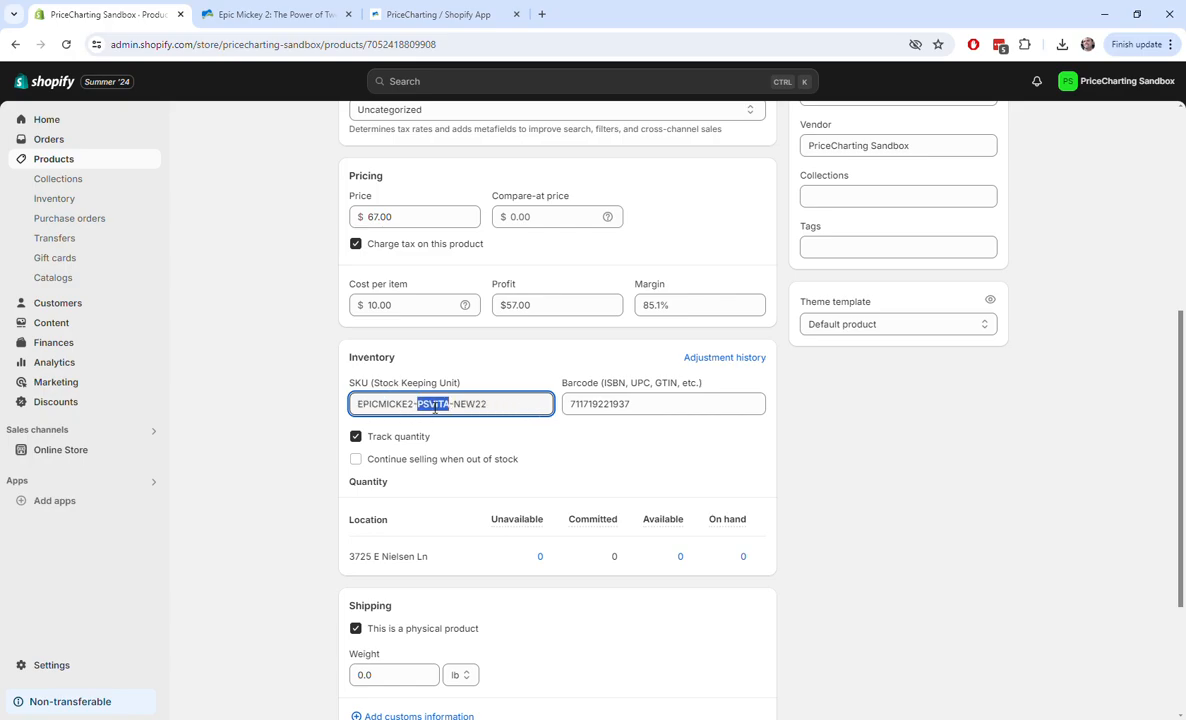
double_click(516, 409)
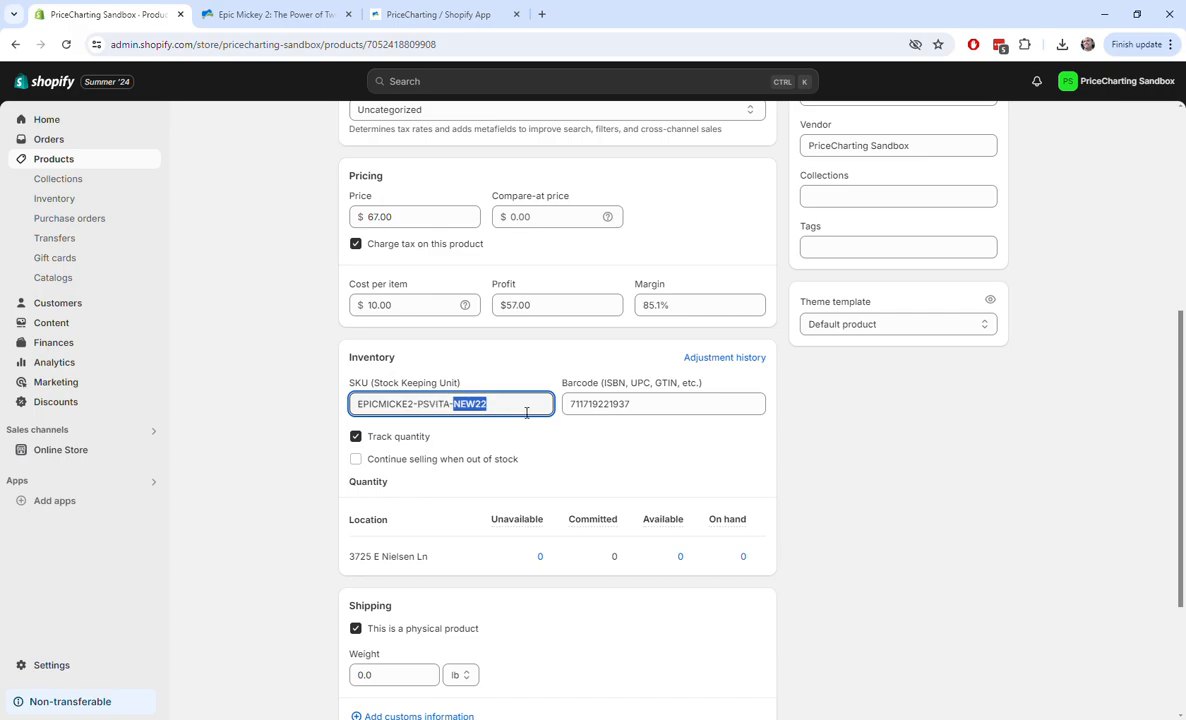
Enter NEW22 as the keyword of the new price configuration in the PriceCharting Shopify app
left_click(407, 20)
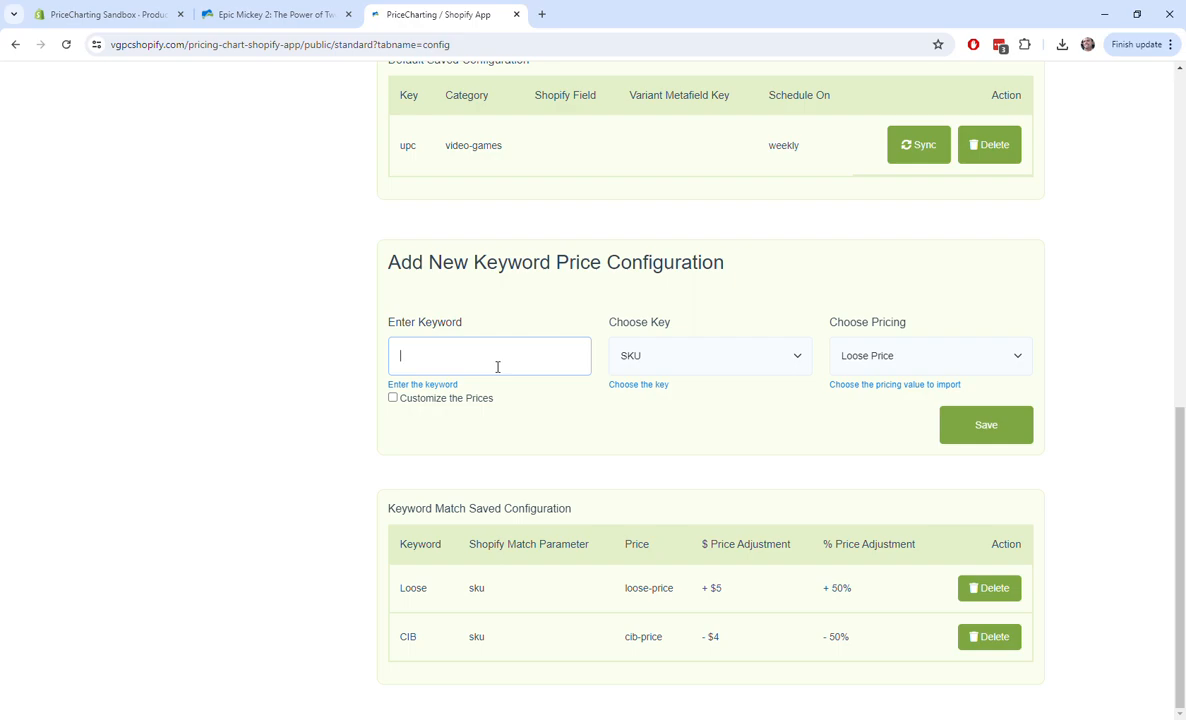
type("NEW22")
key("Tab")
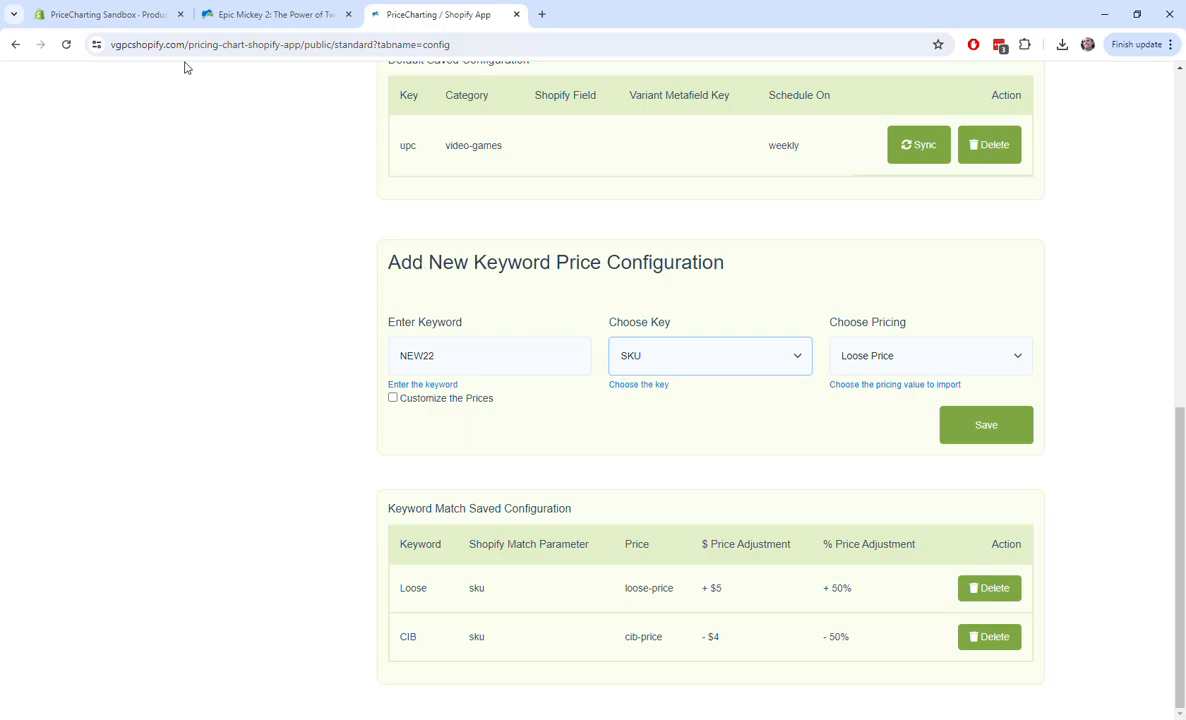
Check the SKU field on the Shopify product page, and return to the PriceCharting Shopify app
left_click(130, 14)
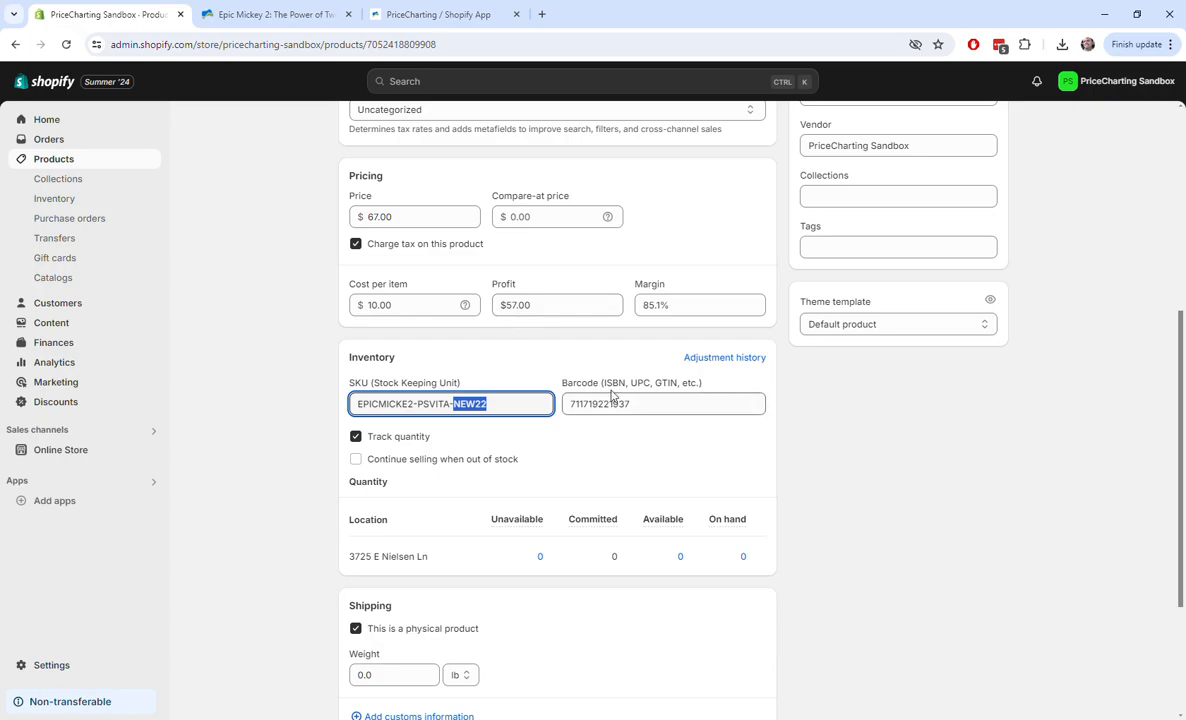
left_click_drag(344, 383, 368, 388)
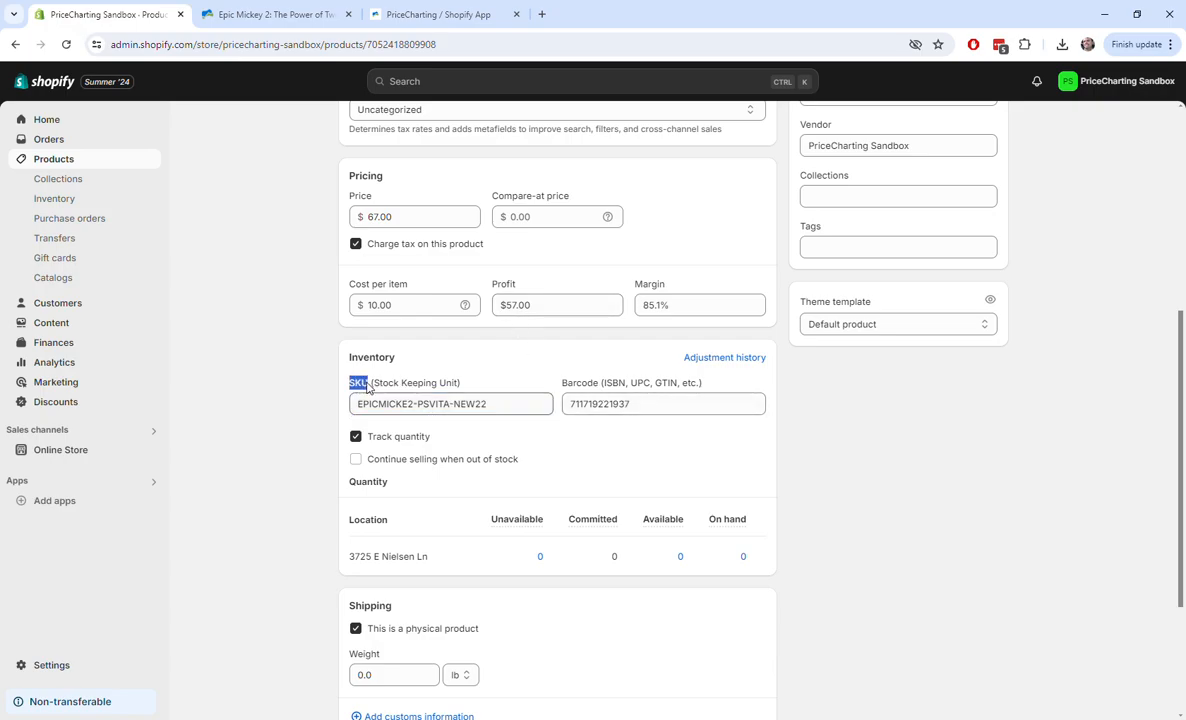
left_click(425, 14)
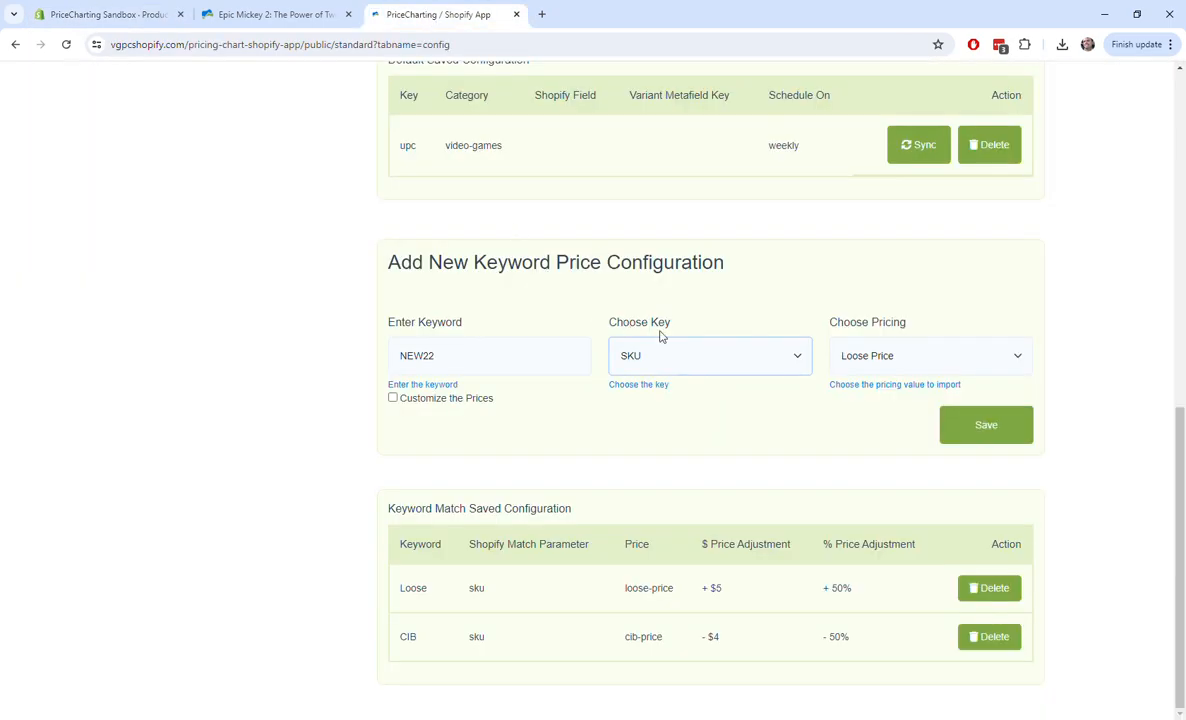
Choose New Price as the pricing value to import for the NEW22 keyword
left_click(895, 360)
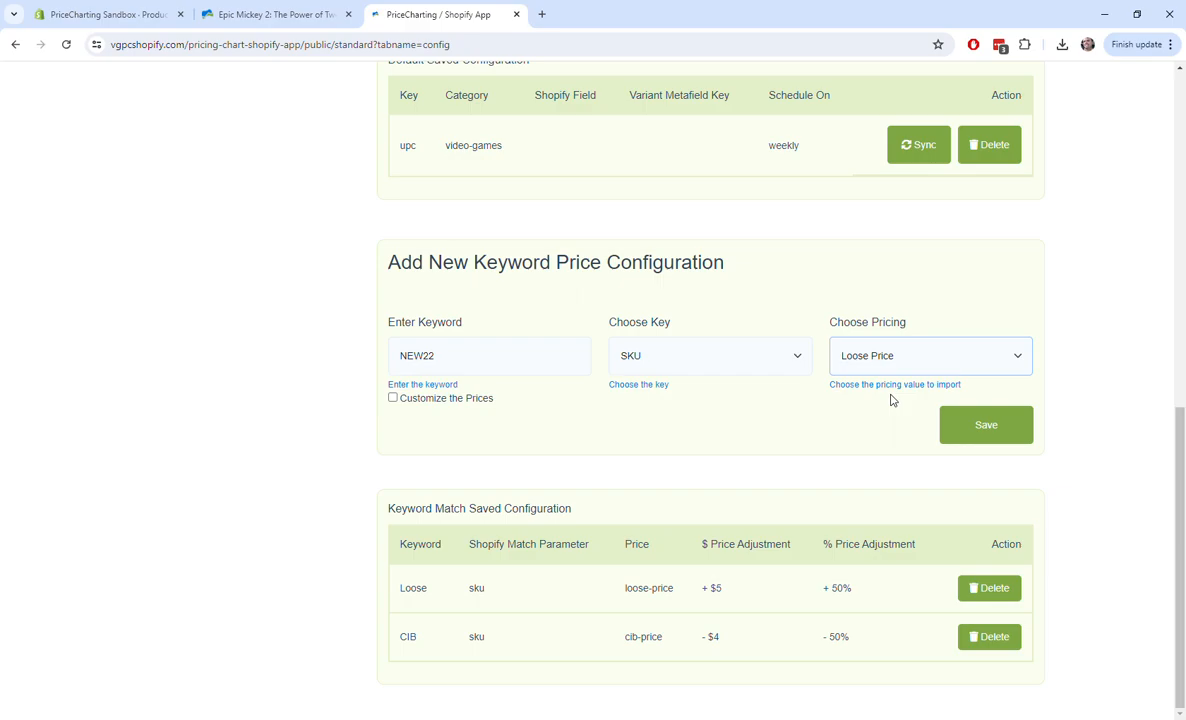
left_click(891, 396)
left_click(1073, 304)
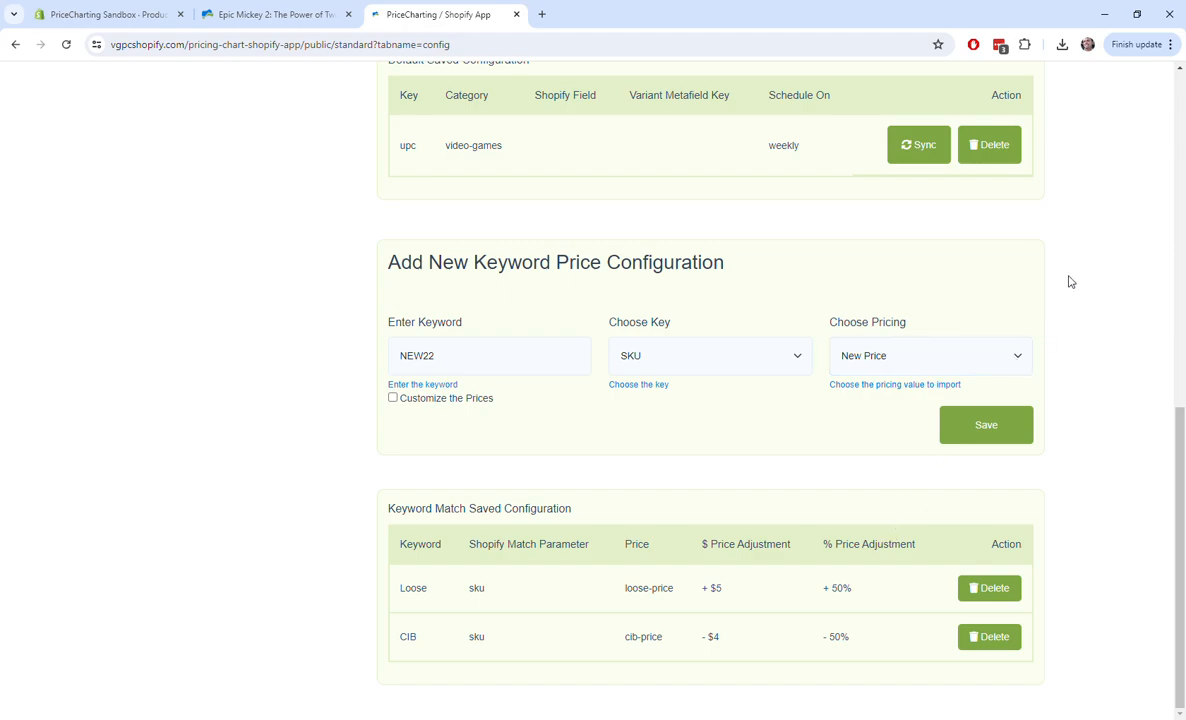
left_click(992, 420)
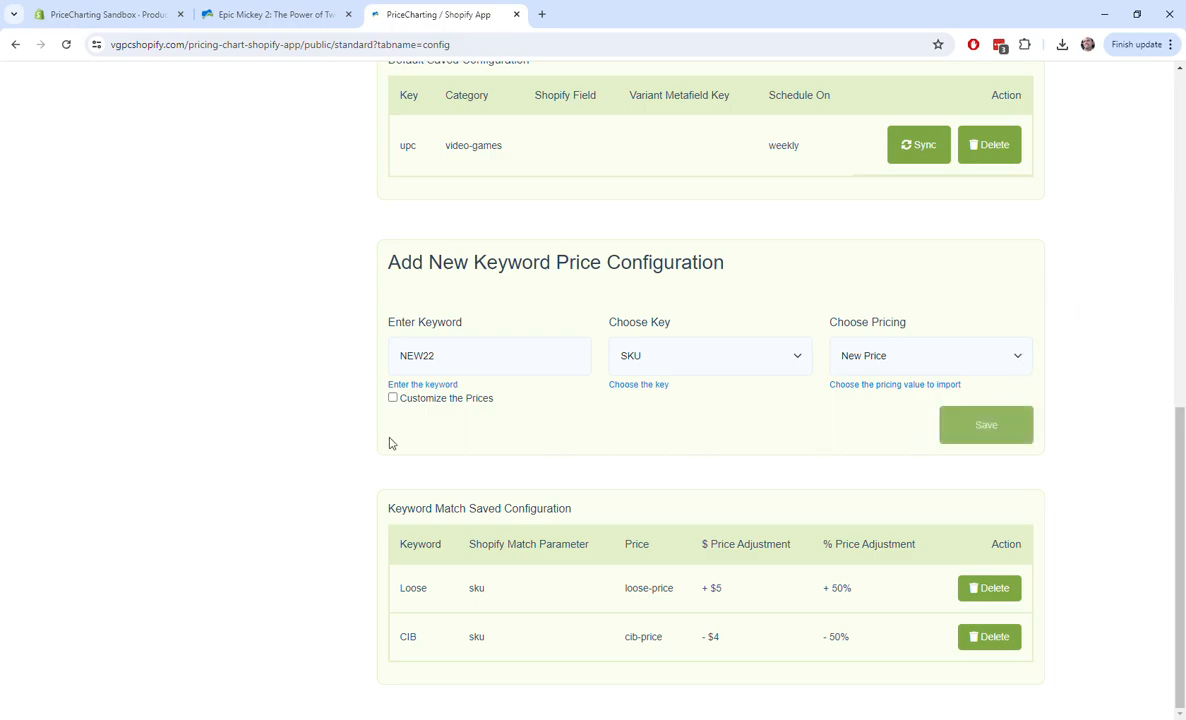
Enable price customization for the NEW22 keyword and set the dollar adjustment to + 2
left_click(392, 398)
scroll(694, 423, "down", 1)
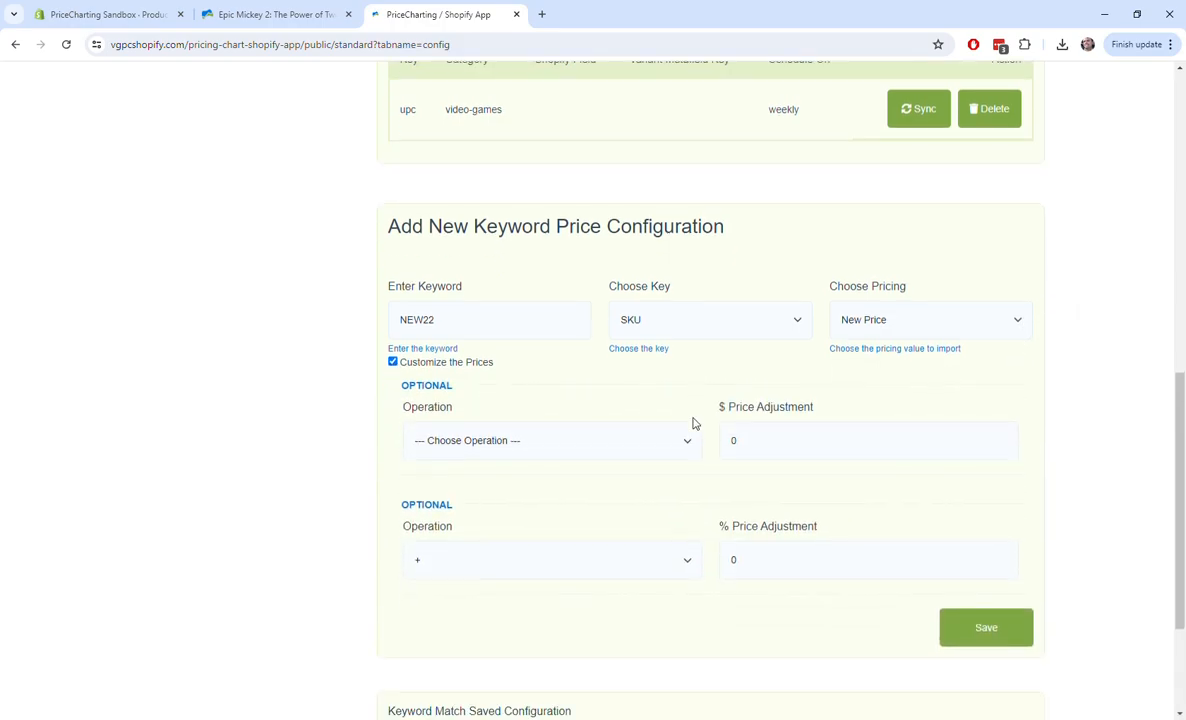
scroll(694, 423, "down", 1)
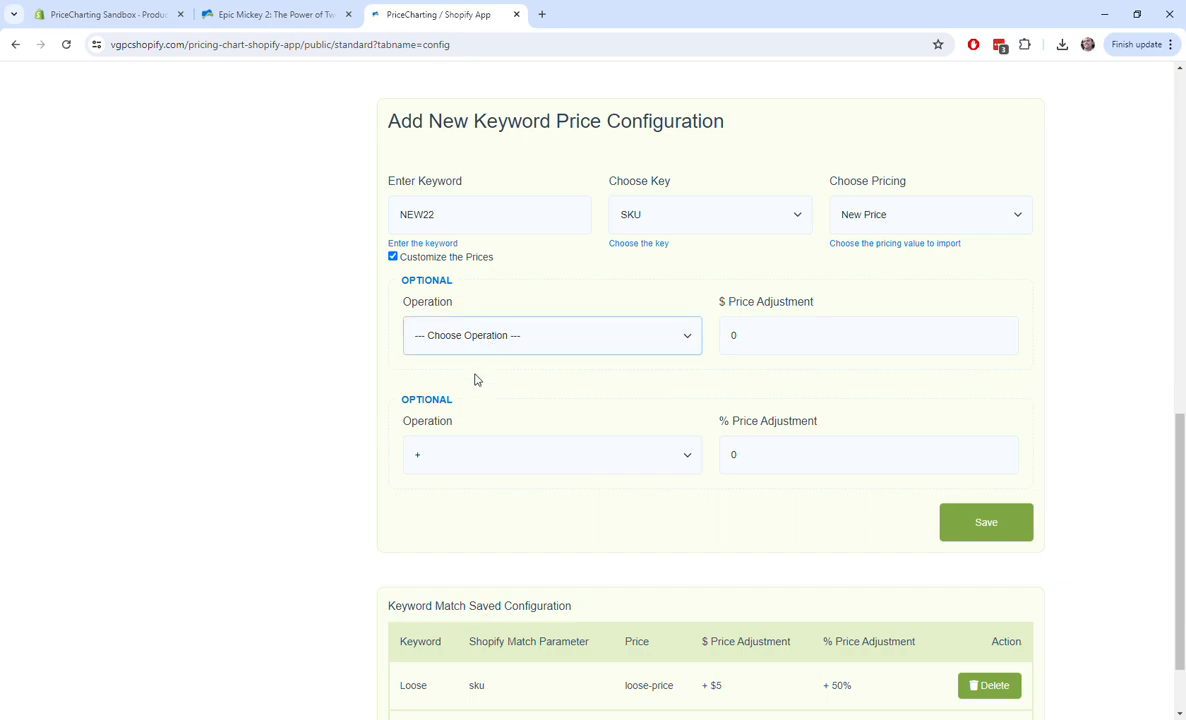
left_click(476, 378)
left_click(763, 339)
left_click_drag(763, 339, 701, 339)
type("2")
key("Tab")
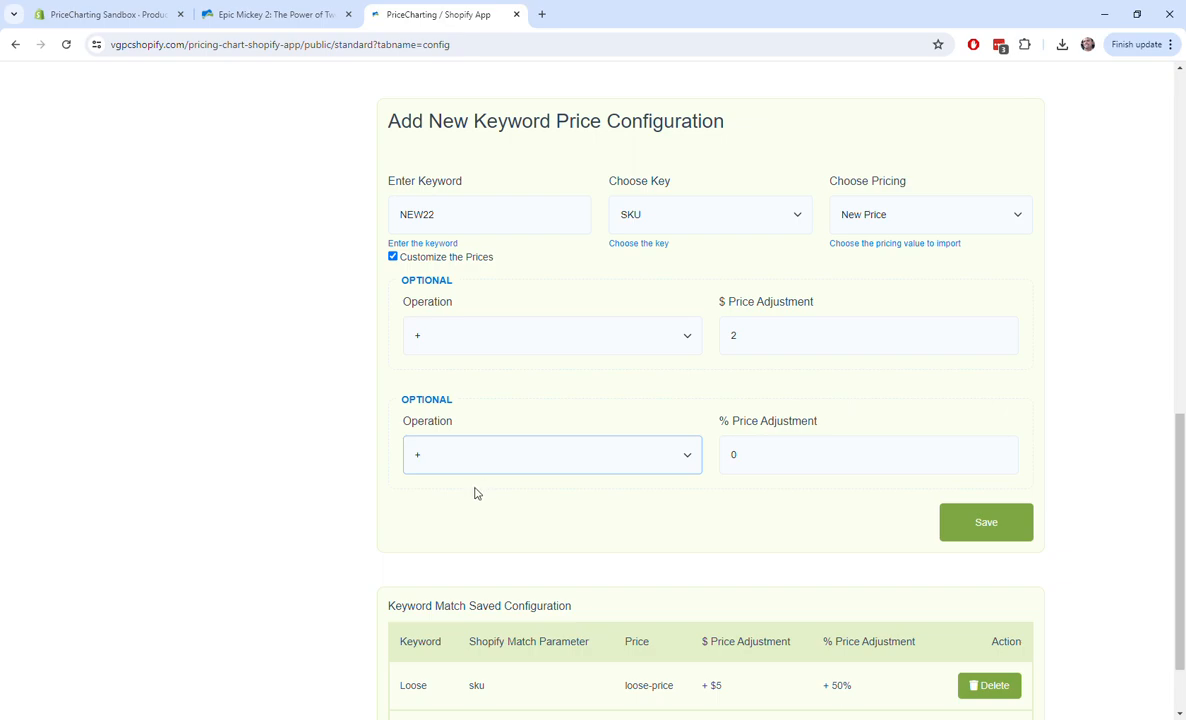
Set the percentage price adjustment for the NEW22 keyword to 10
key("Tab")
type("10")
key("Tab")
Review the dollar and percentage adjustment fields and the Round Up Price options
left_click(567, 341)
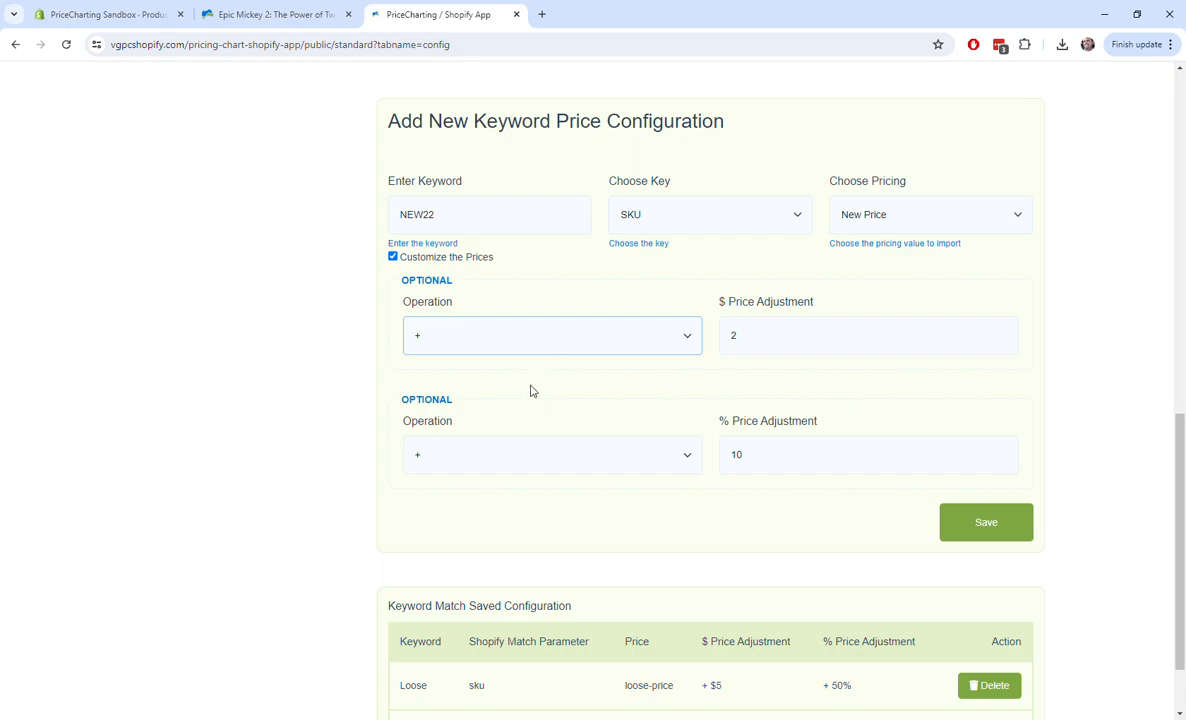
left_click(850, 338)
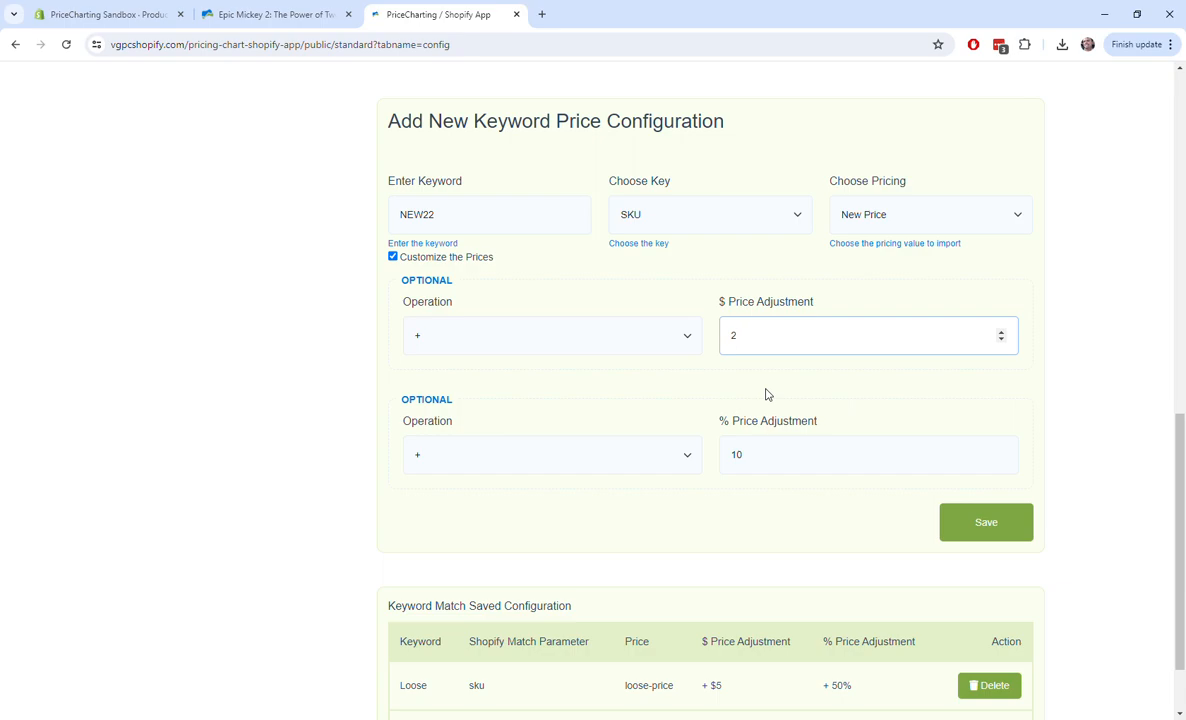
double_click(768, 458)
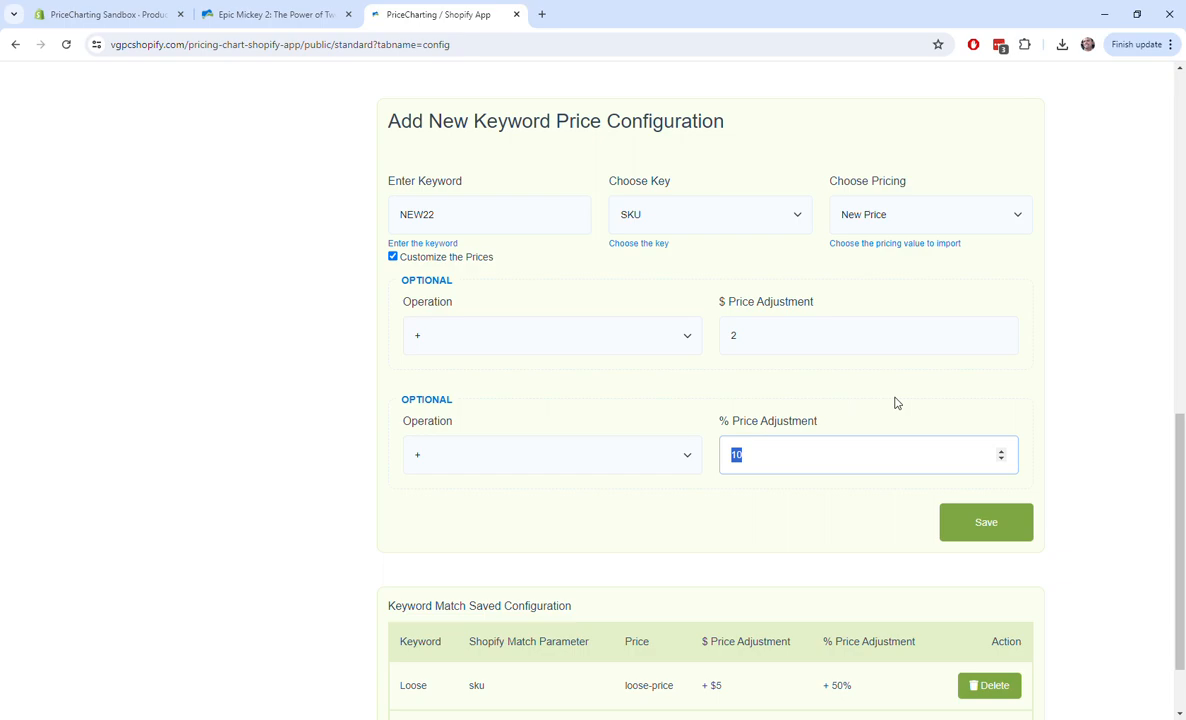
scroll(889, 397, "up", 5)
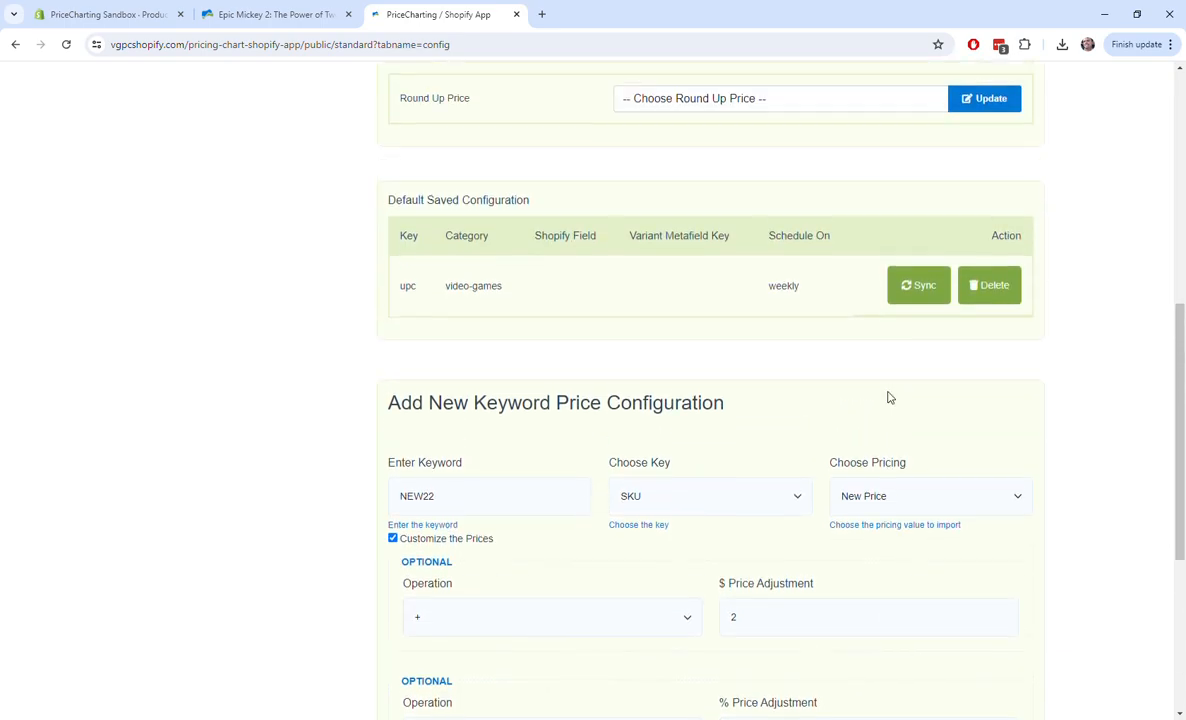
left_click(727, 242)
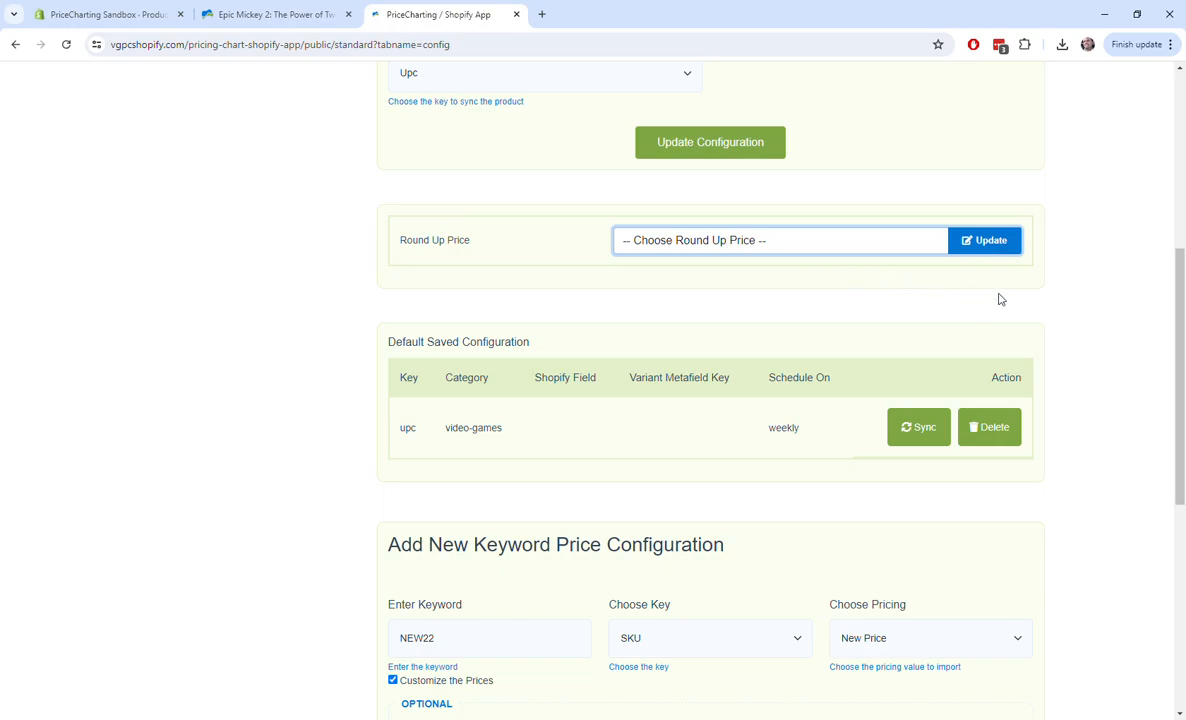
scroll(1043, 302, "down", 3)
scroll(1045, 302, "down", 2)
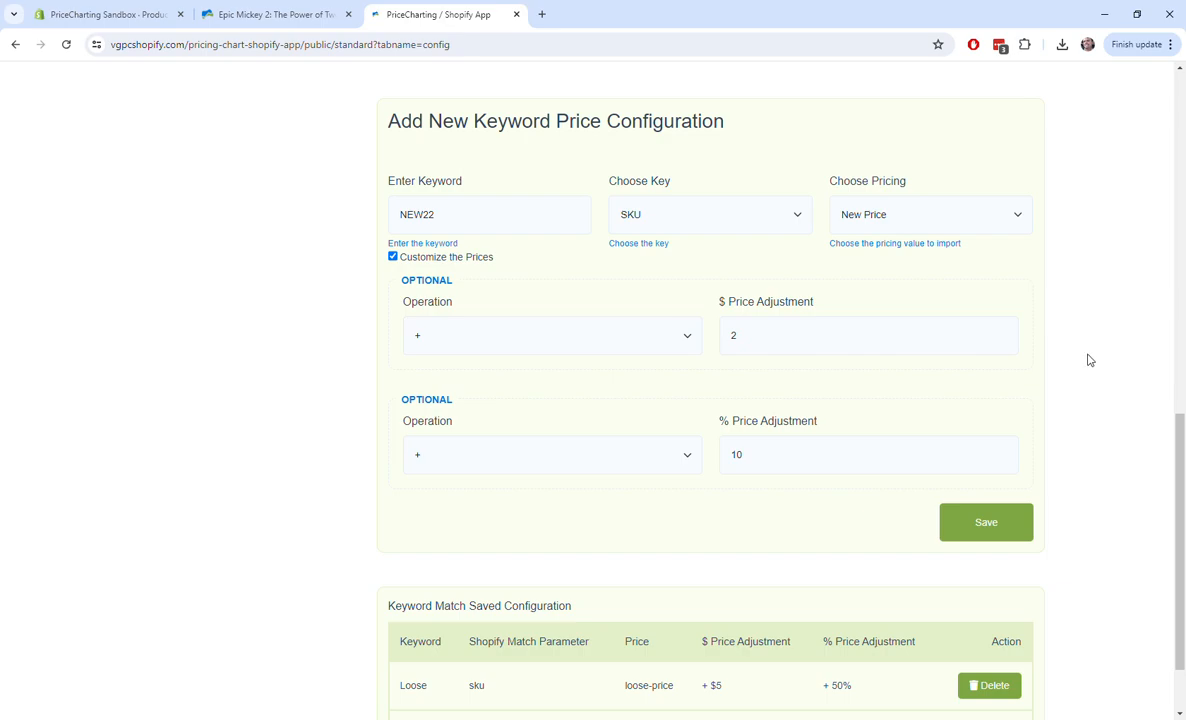
Save the NEW22 keyword price configuration and view it in the saved keyword match list
scroll(1090, 360, "down", 1)
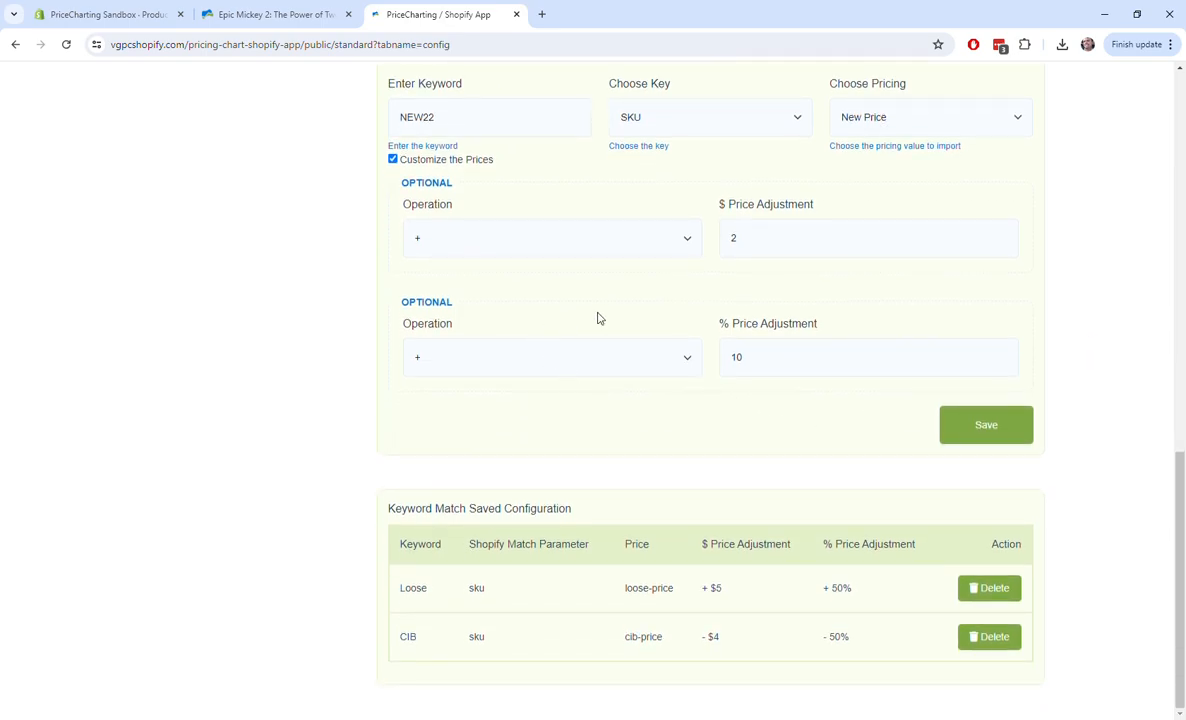
scroll(853, 303, "up", 1)
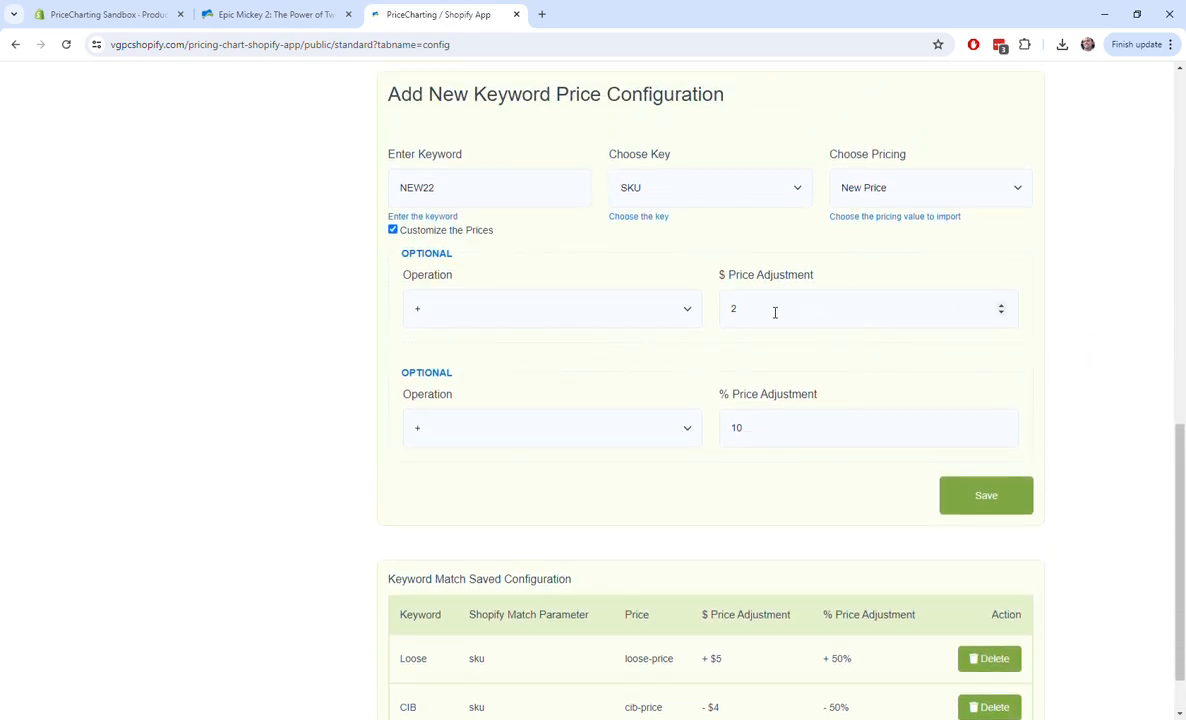
left_click(995, 497)
scroll(1095, 374, "down", 8)
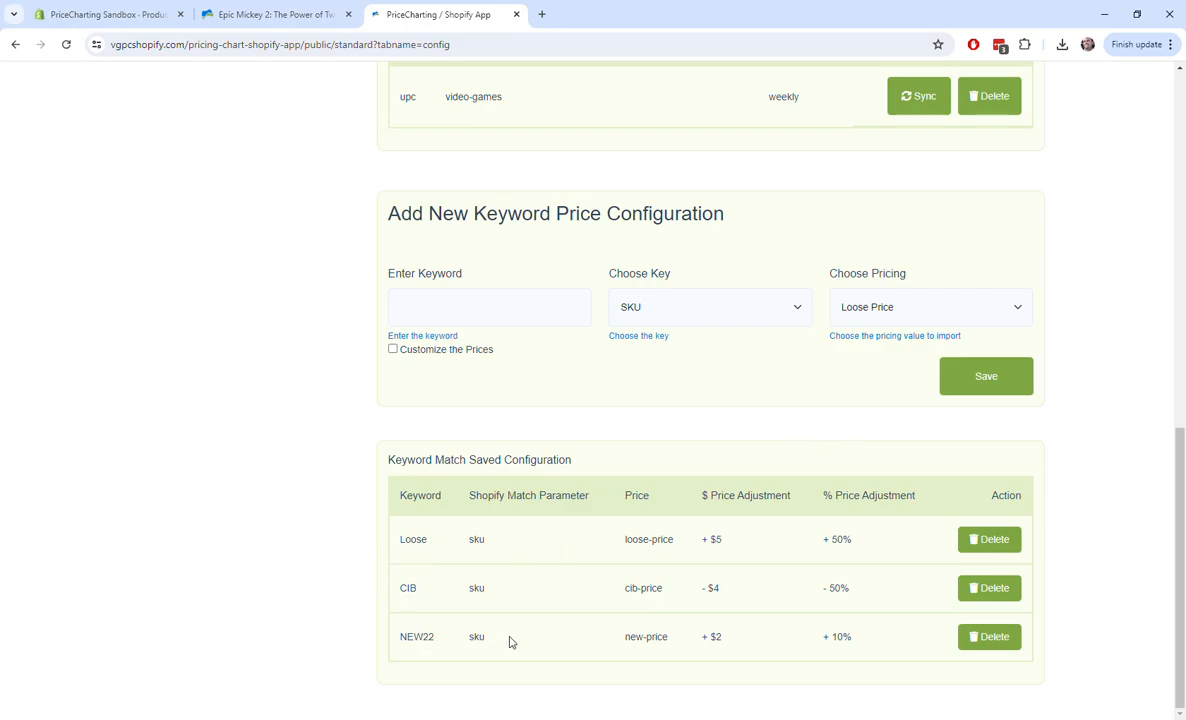
Compare the saved keyword rules, starting with Loose, against the product's SKU in the Shopify admin, then review the default configuration in the PriceCharting app
double_click(417, 548)
left_click(160, 15)
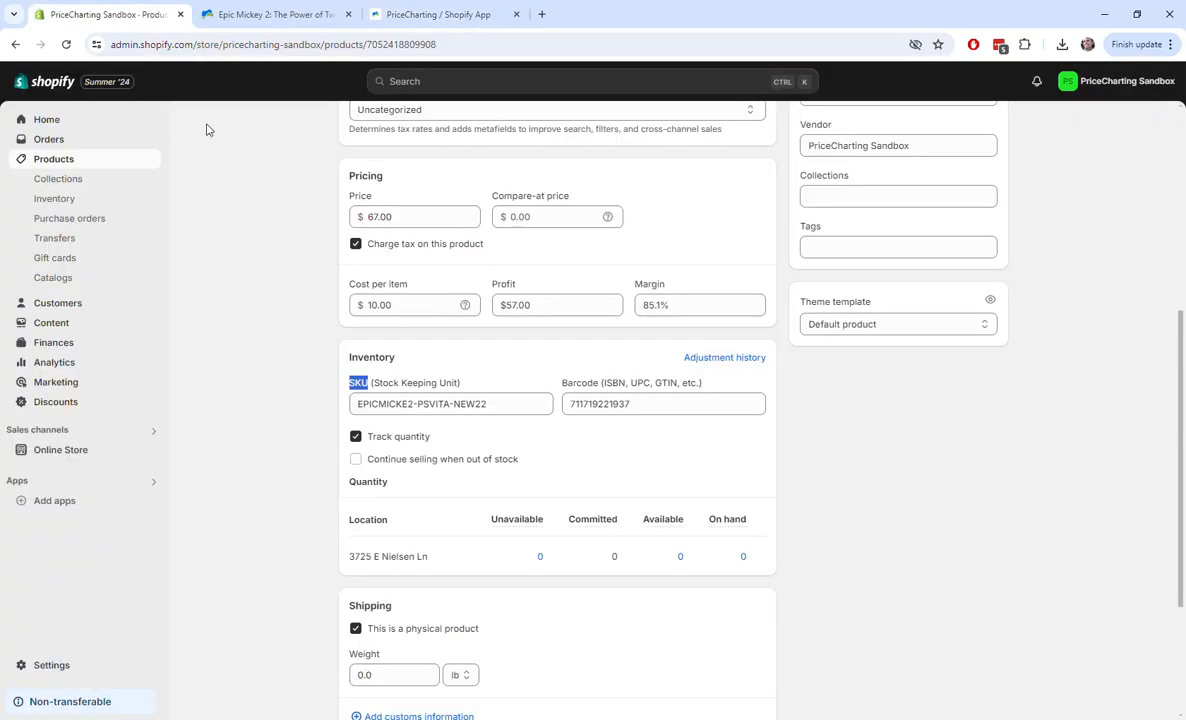
left_click(395, 17)
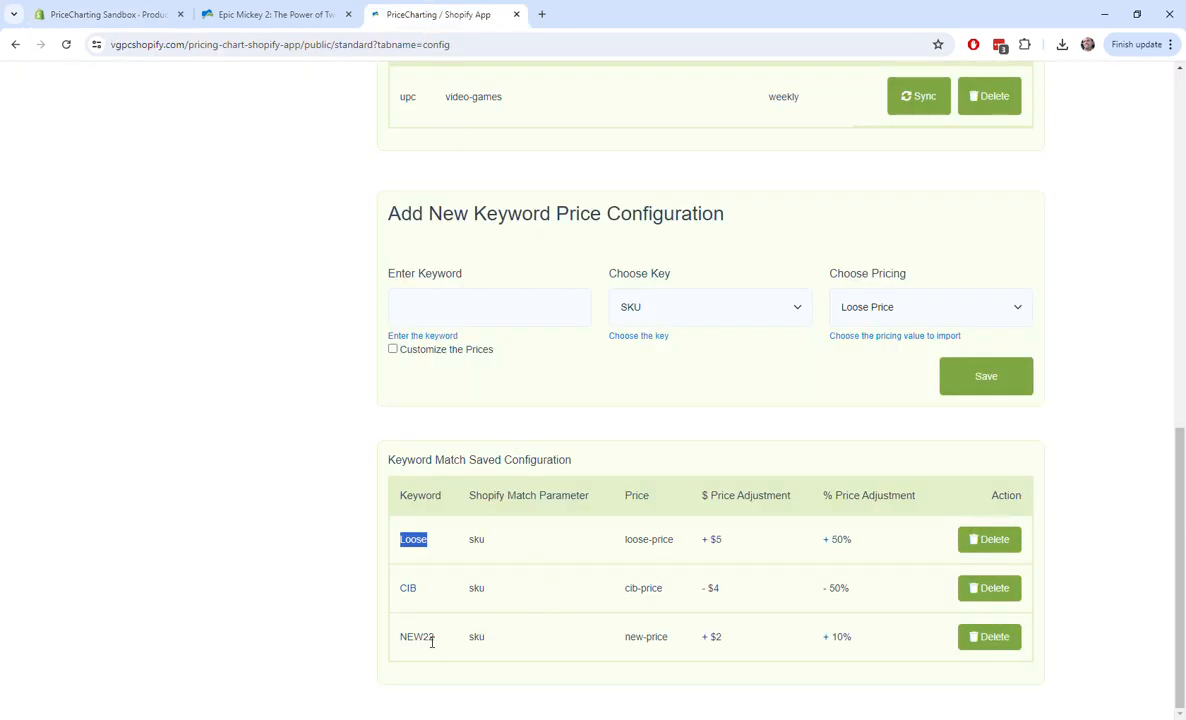
scroll(852, 416, "up", 8)
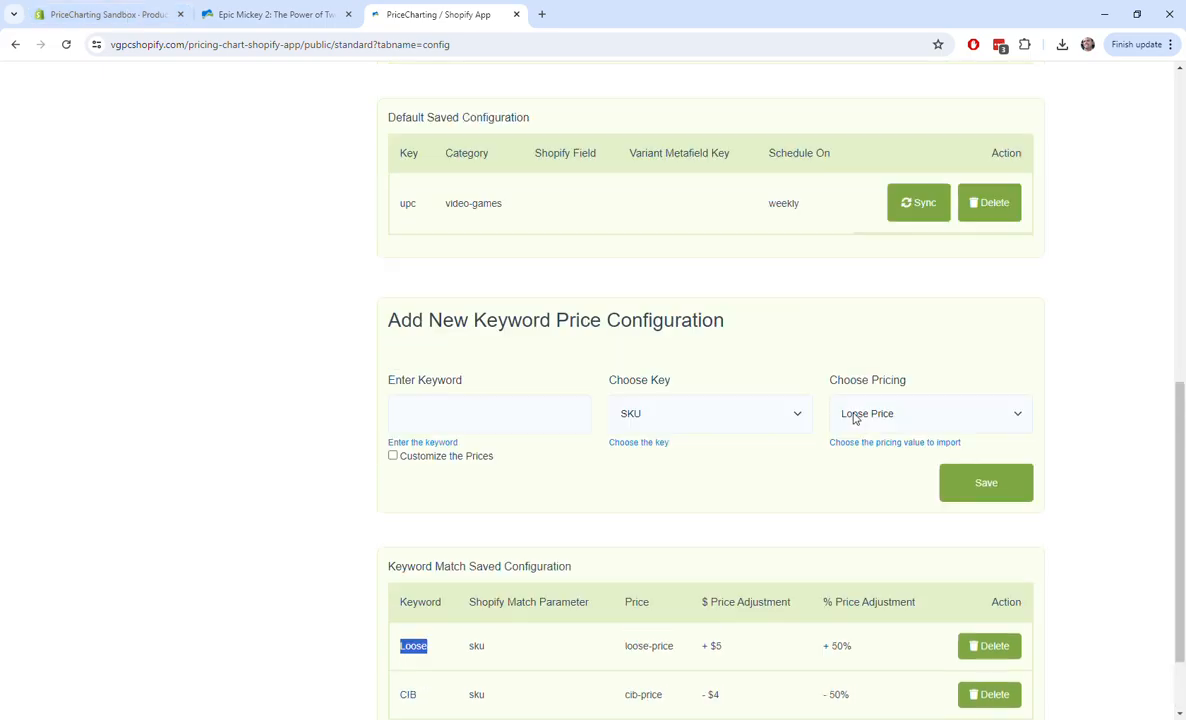
scroll(956, 460, "down", 3)
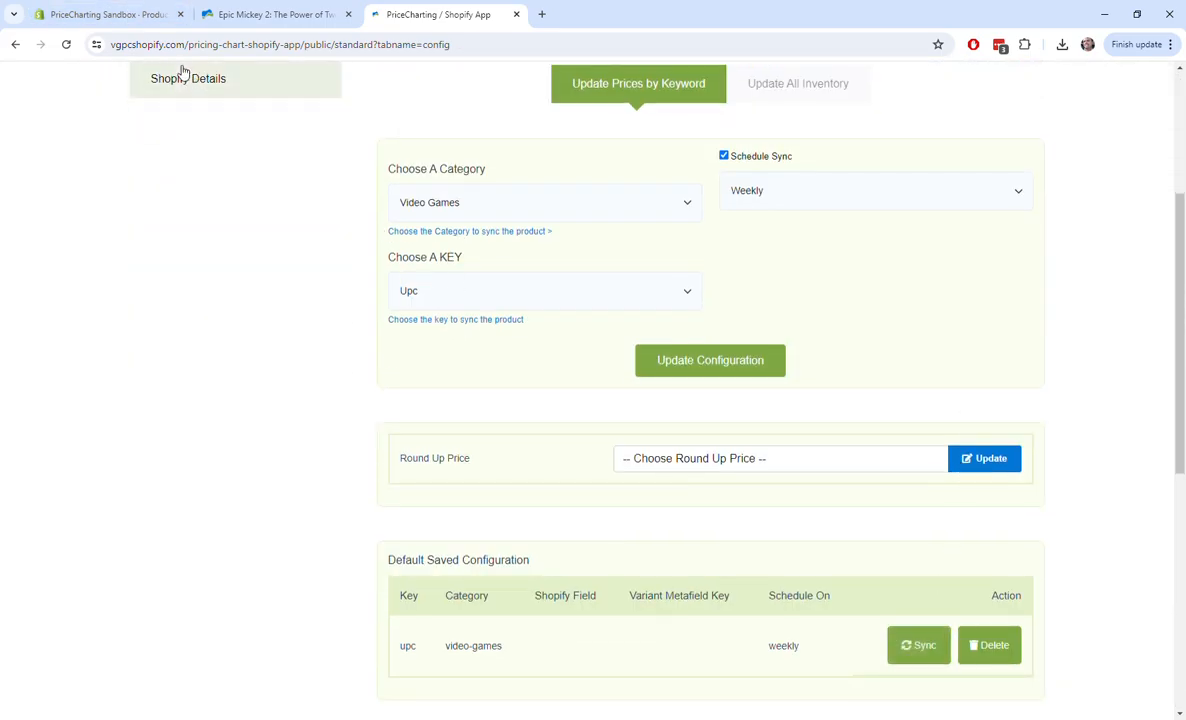
Check the product's price in Shopify against Epic Mickey 2's prices on PriceCharting, and return to the app's saved keyword rules
left_click(106, 16)
left_click(405, 217)
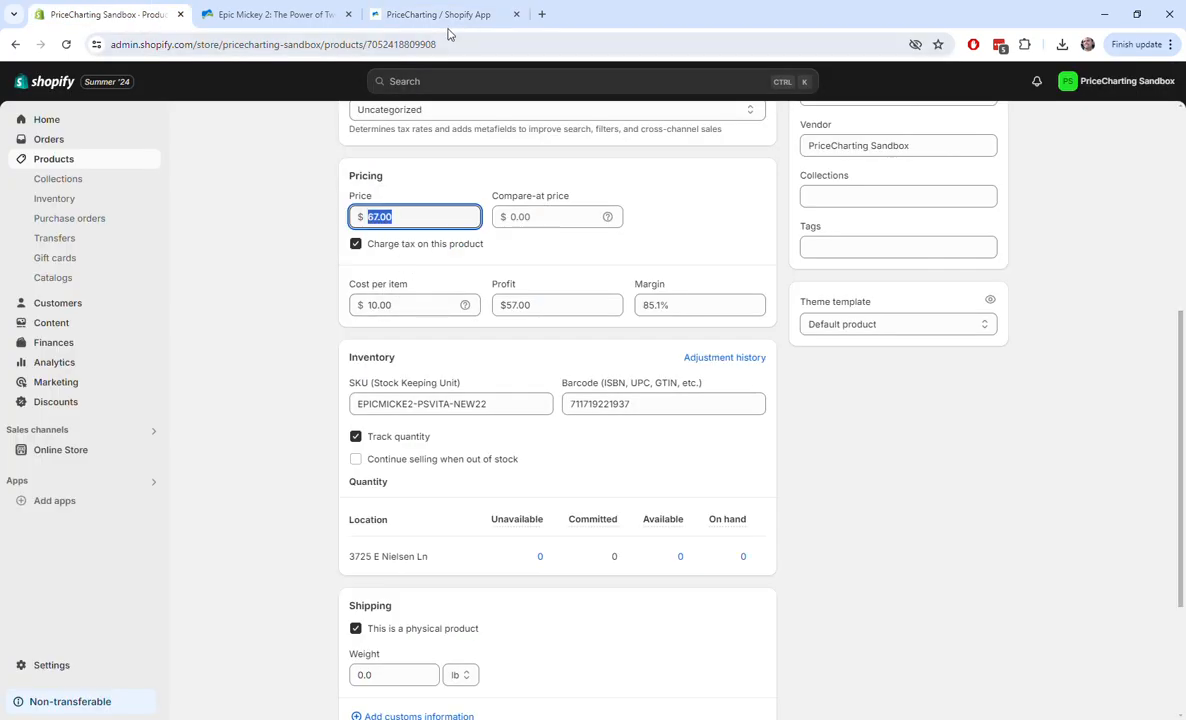
left_click(329, 22)
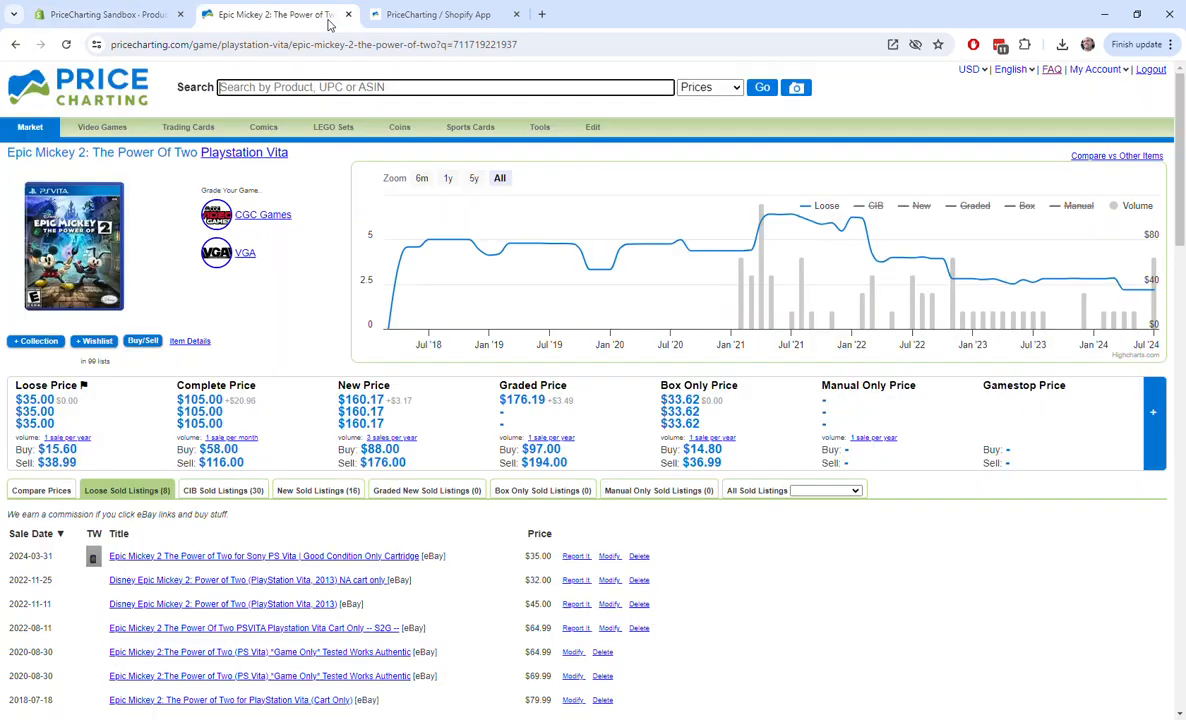
left_click(431, 16)
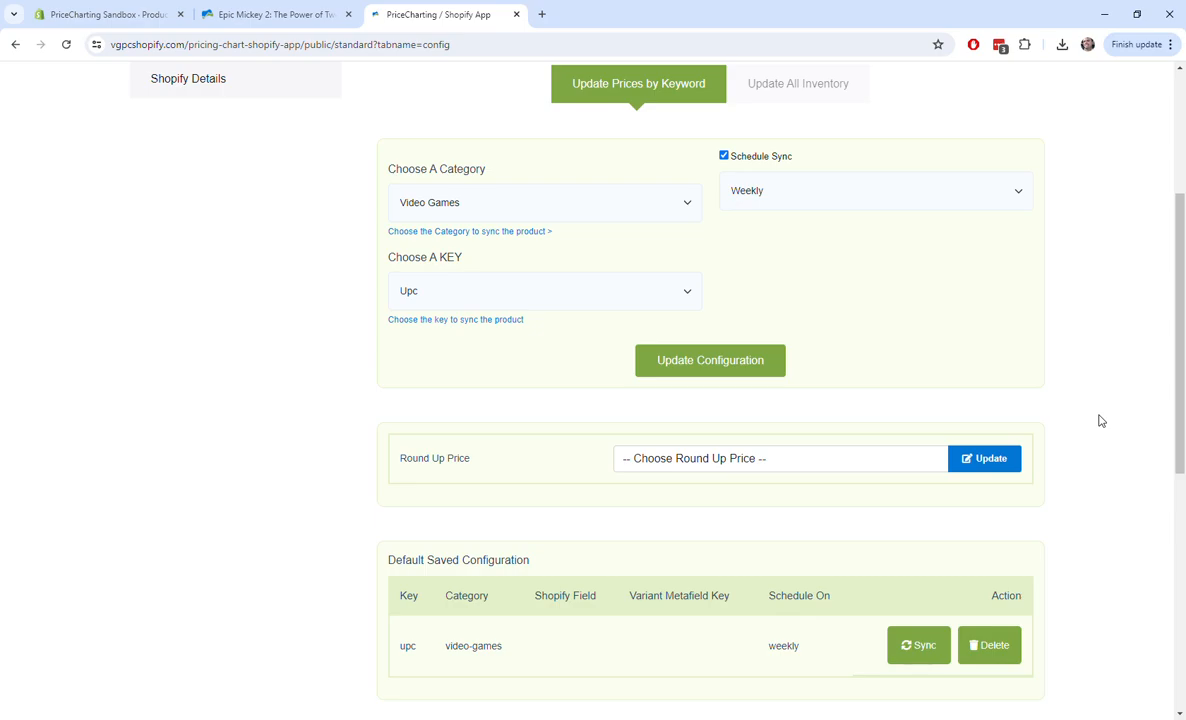
scroll(1100, 421, "down", 5)
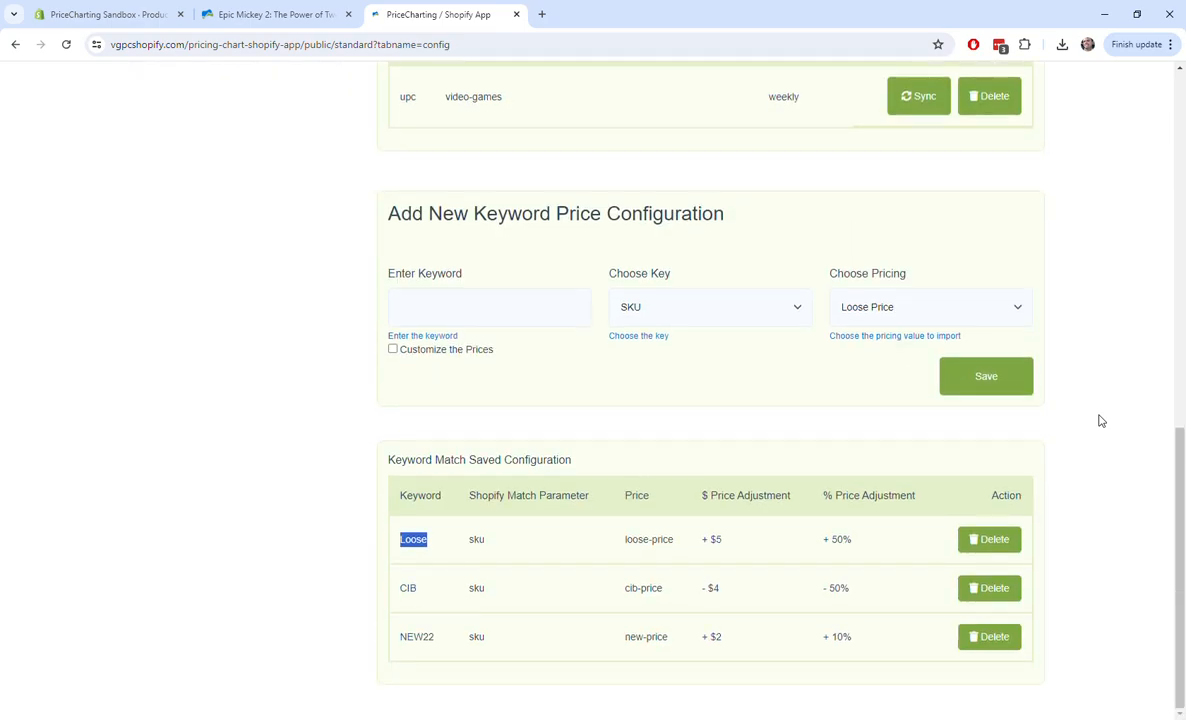